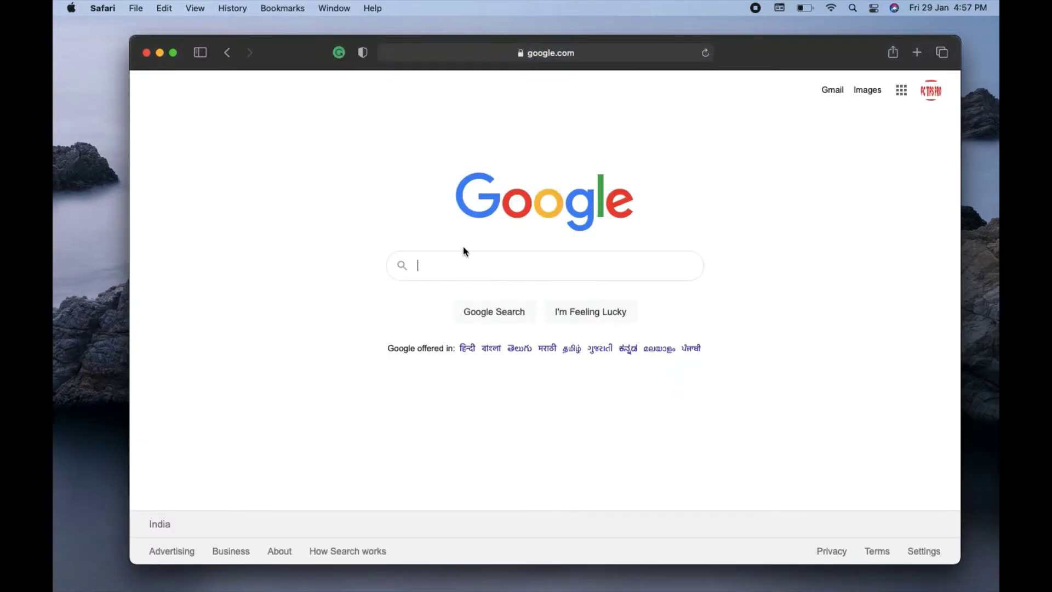
- Search Google for 'domainracer' and open the domainracer.com result
text(di)
key(BackSpace)
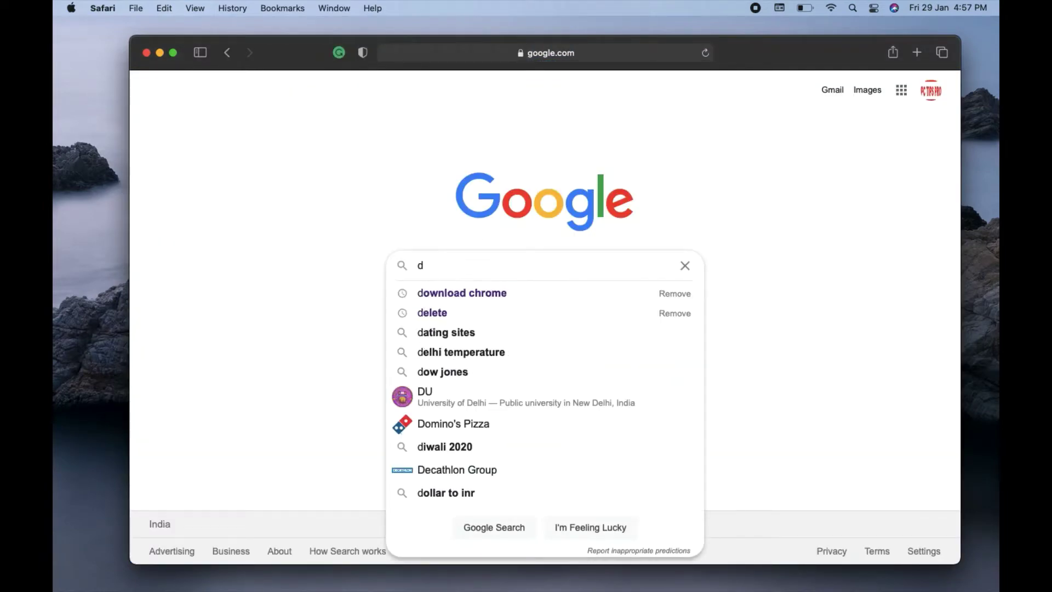
text(omain)
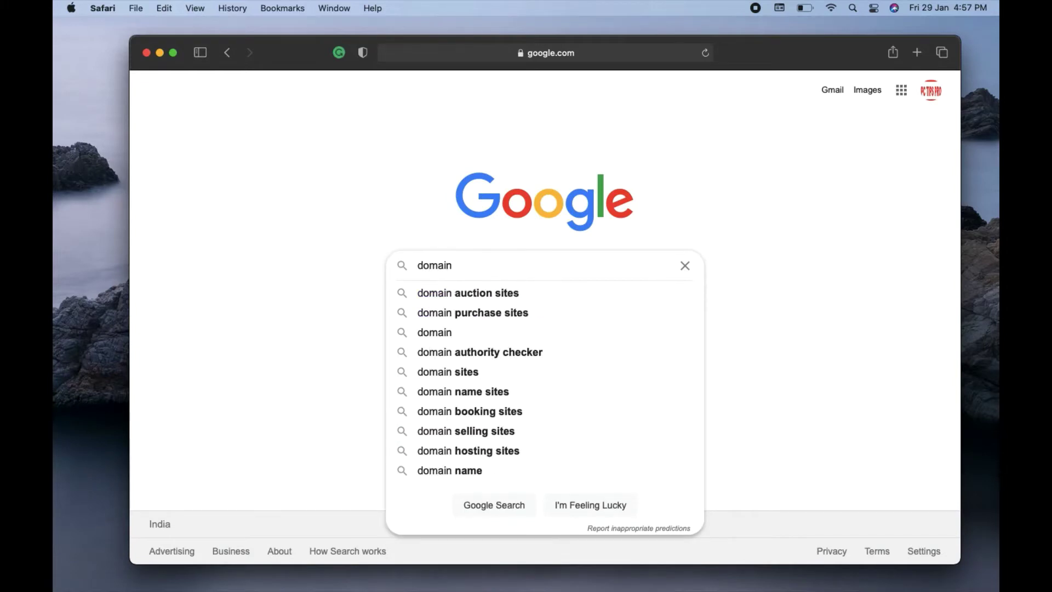
text(racer)
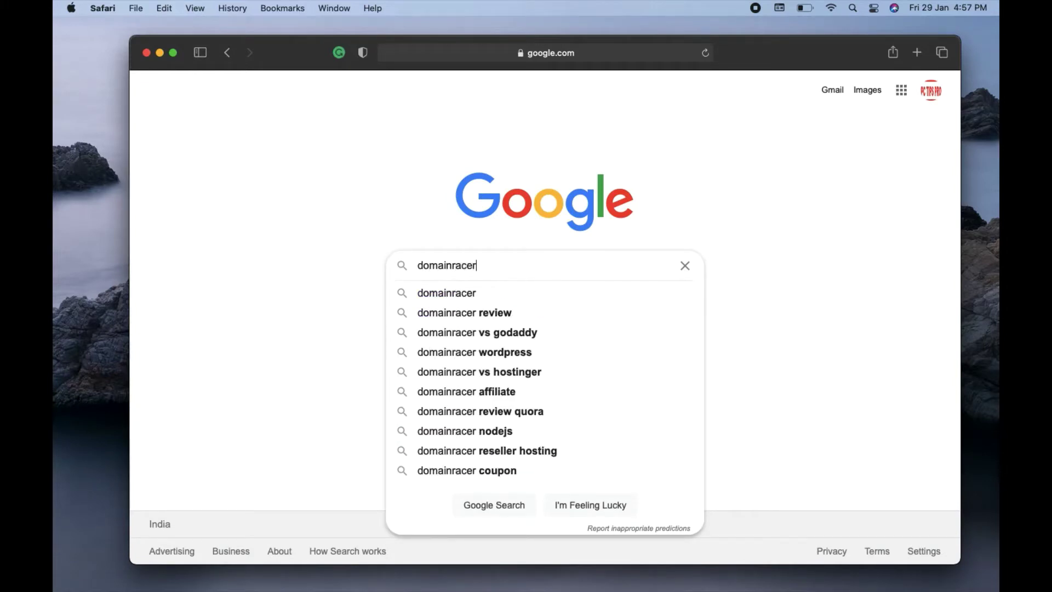
key(Return)
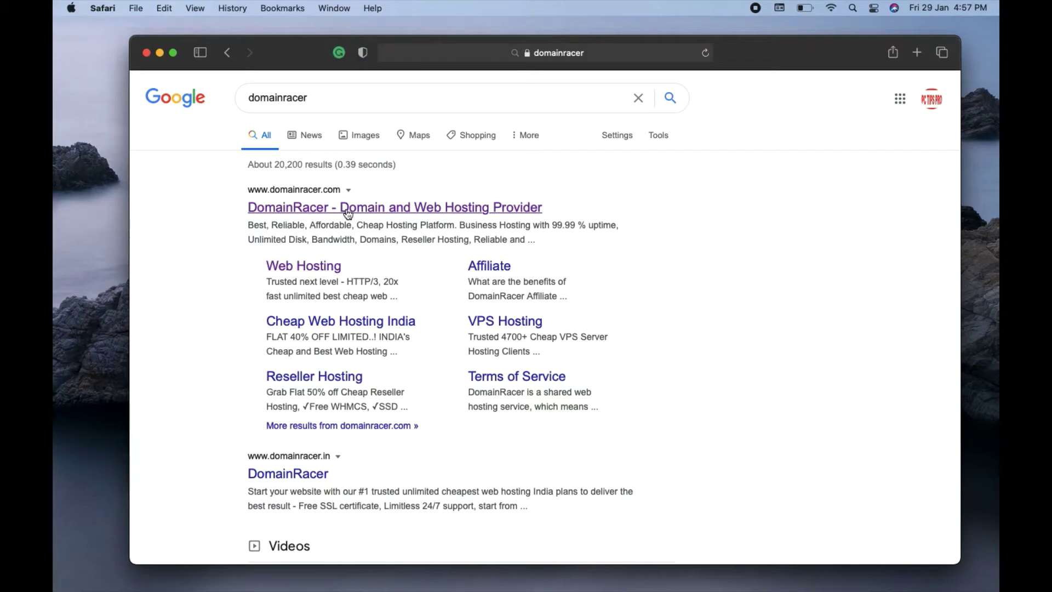
click(348, 213)
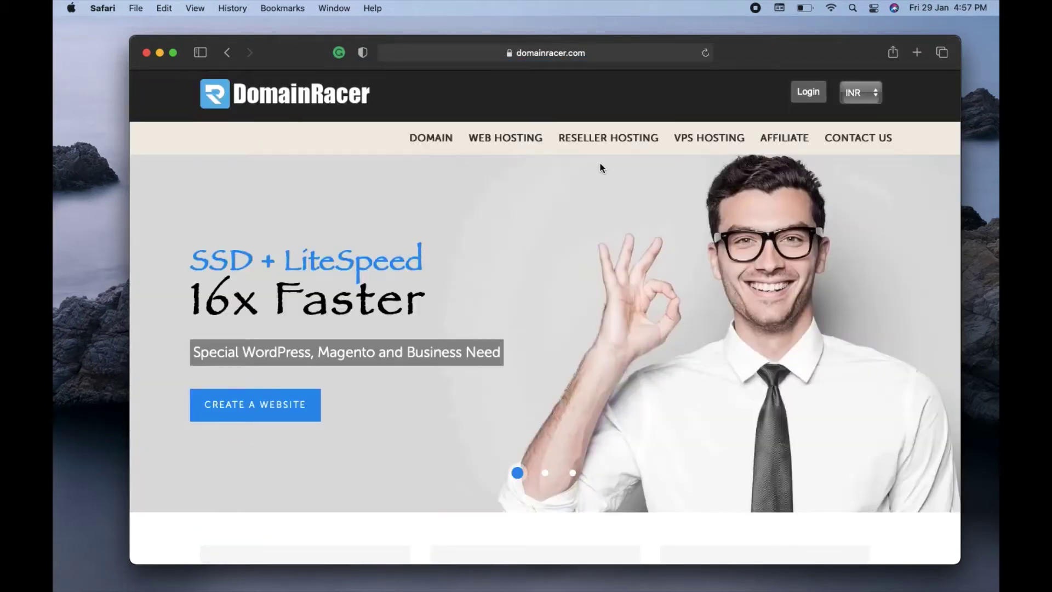
- Go to DomainRacer's Website Hosting page and scroll through it
click(504, 144)
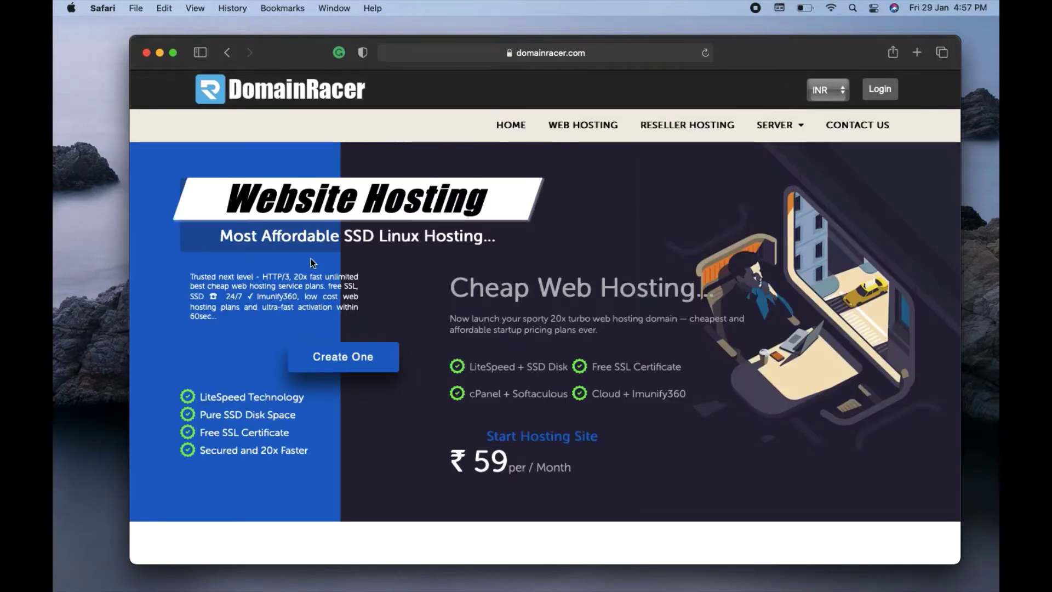
scroll(186, 360, down, 5)
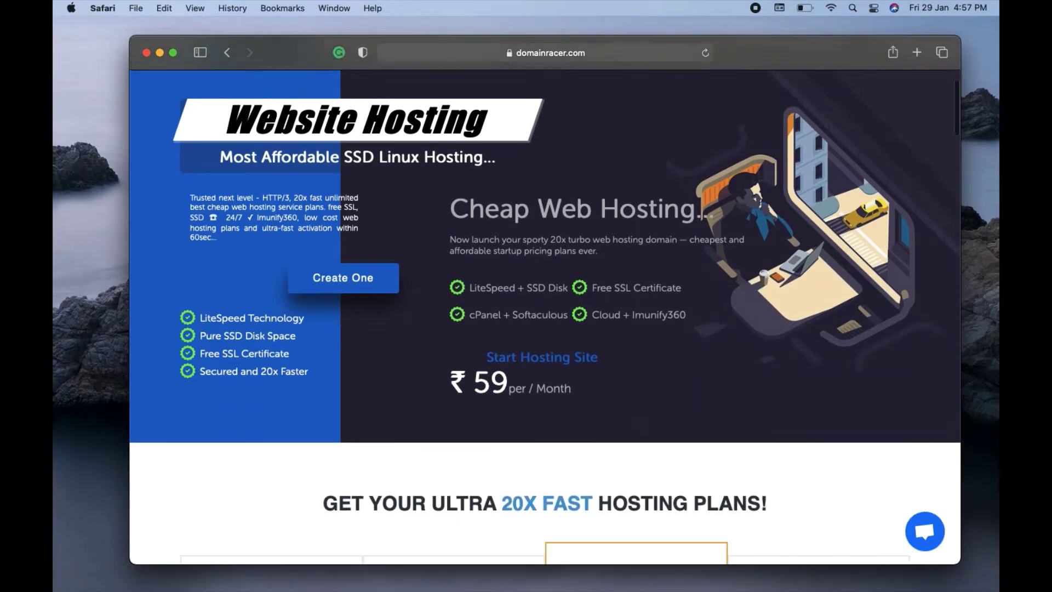
scroll(546, 317, down, 2)
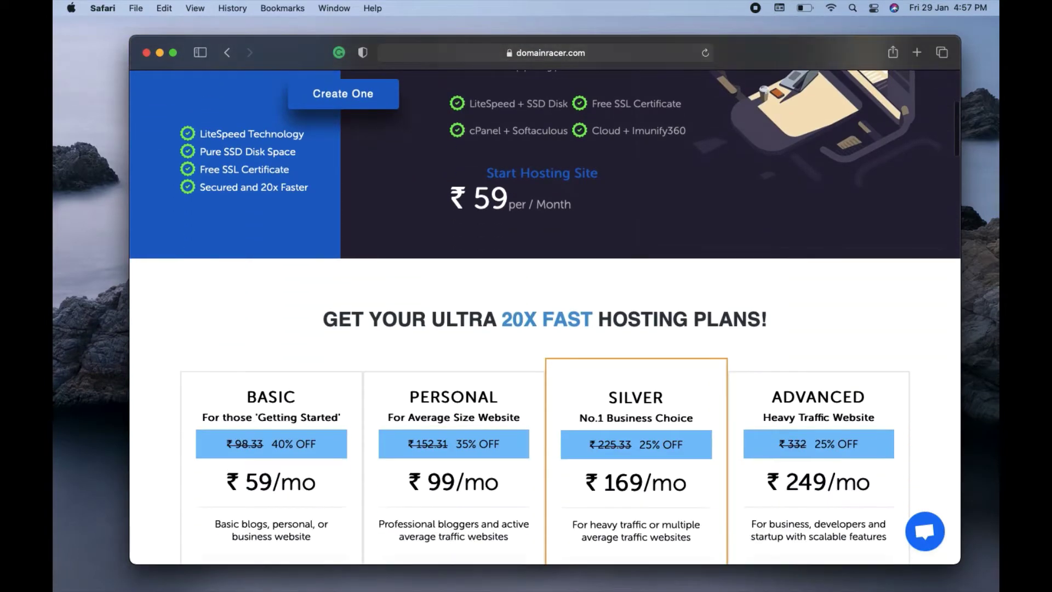
scroll(545, 300, up, 7)
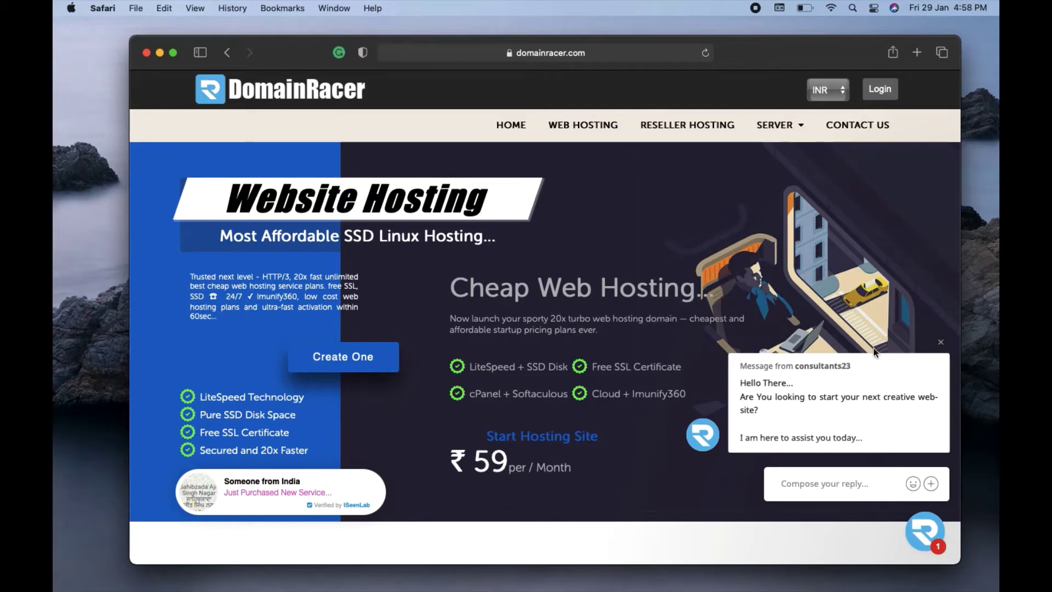
- Close the chat popup and review the Basic ₹59, Personal ₹99, Silver ₹169 and Advanced ₹249 plans
click(941, 342)
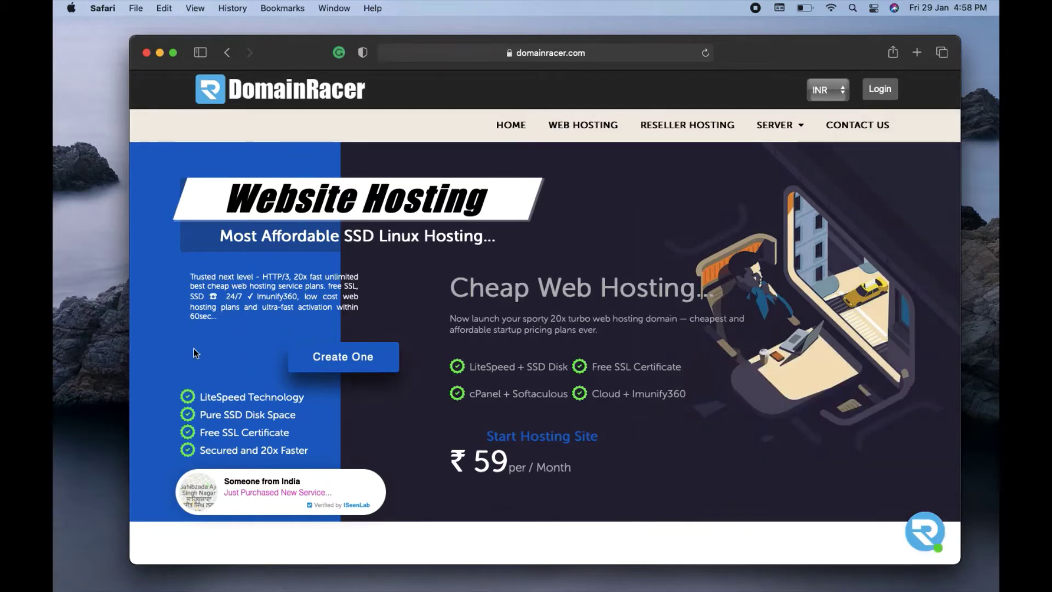
scroll(200, 351, down, 3)
scroll(546, 318, down, 10)
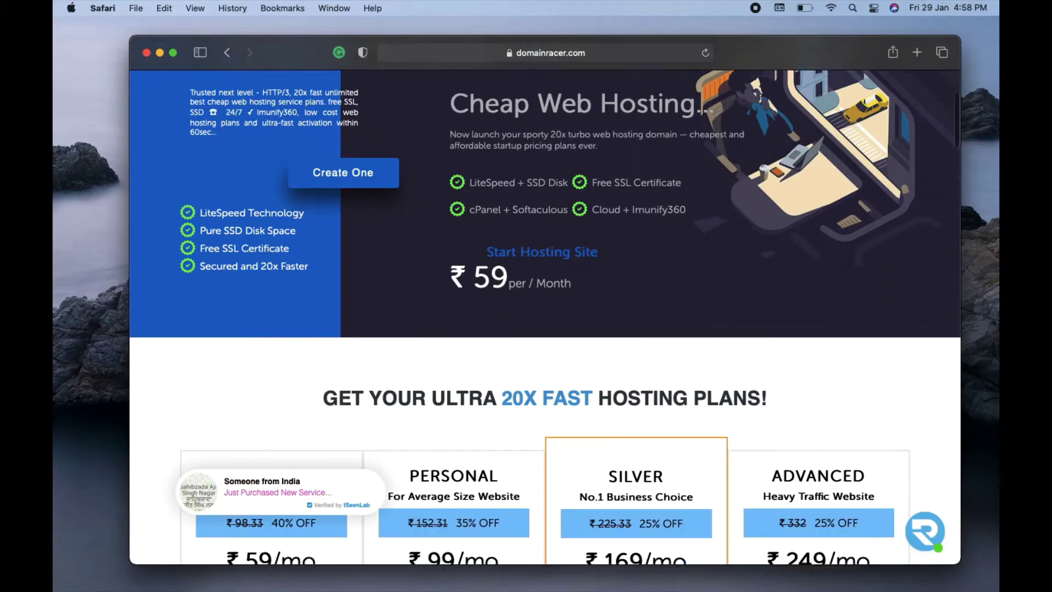
scroll(546, 318, down, 2)
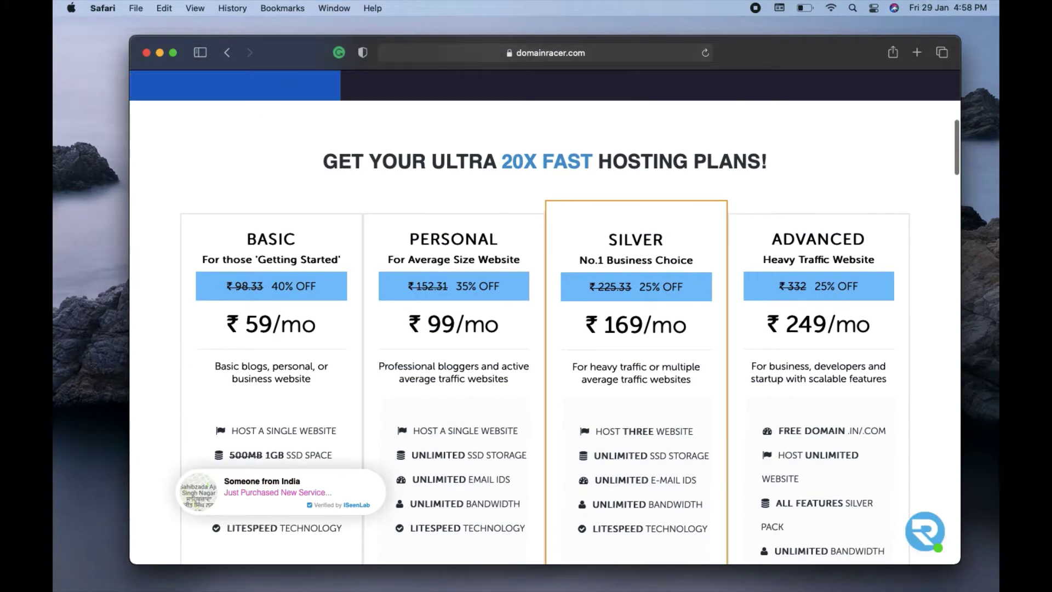
scroll(545, 318, up, 4)
scroll(420, 282, up, 10)
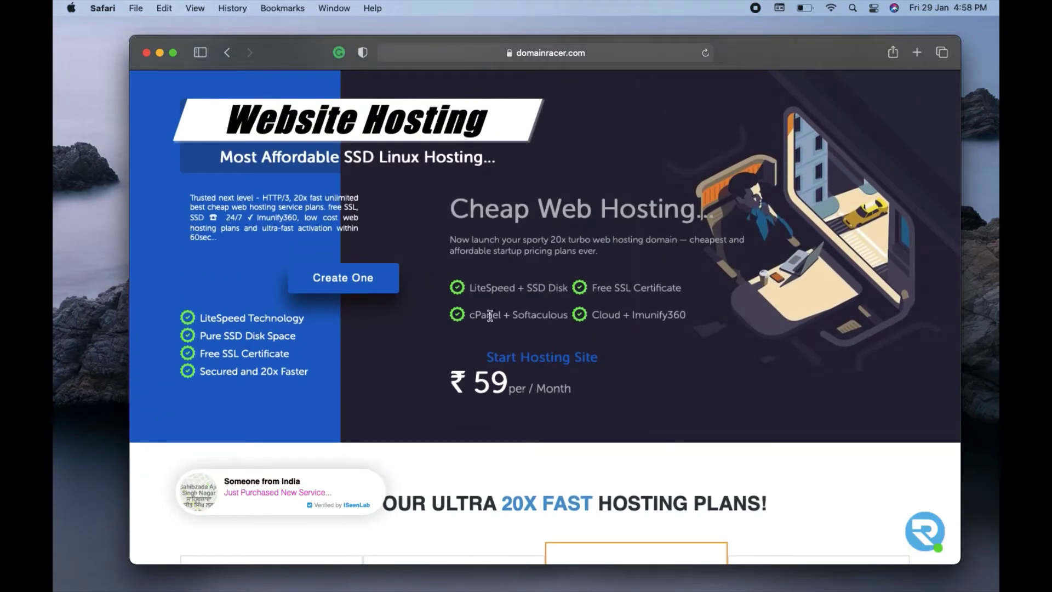
scroll(510, 388, down, 1)
scroll(510, 388, down, 15)
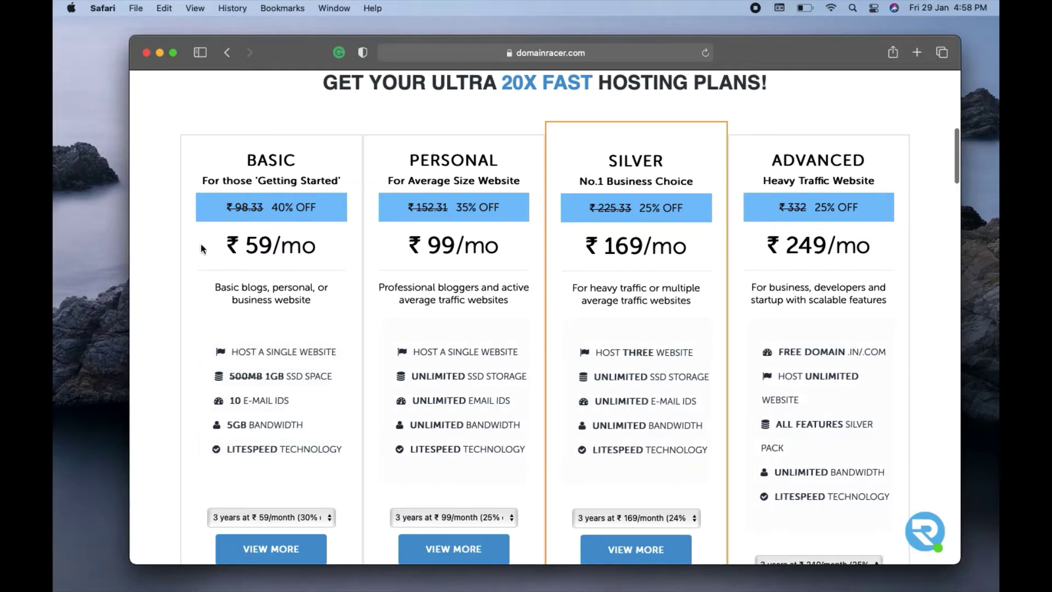
scroll(183, 258, down, 1)
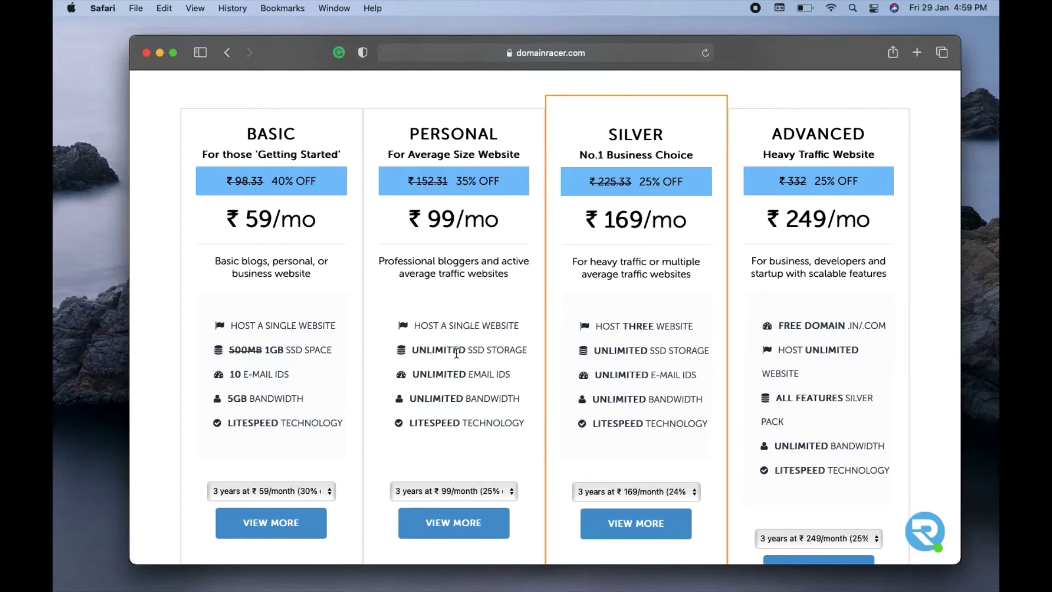
- Compare plan features: Personal's SSD storage and Advanced's unlimited websites and free domain
drag(470, 353, 484, 352)
click(453, 338)
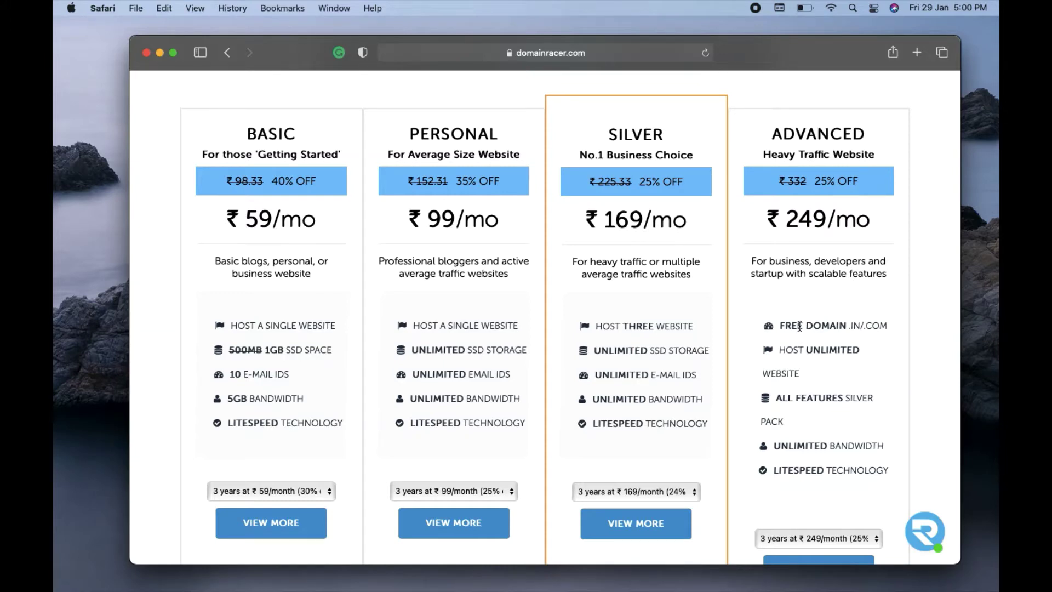
click(781, 351)
drag(781, 351, 811, 365)
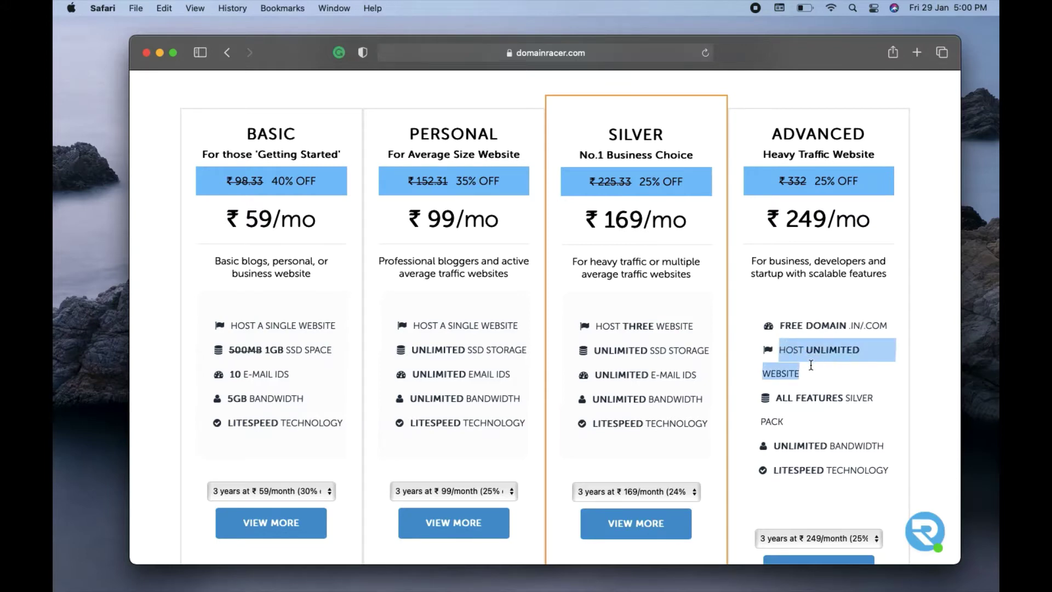
drag(785, 328, 831, 330)
click(886, 302)
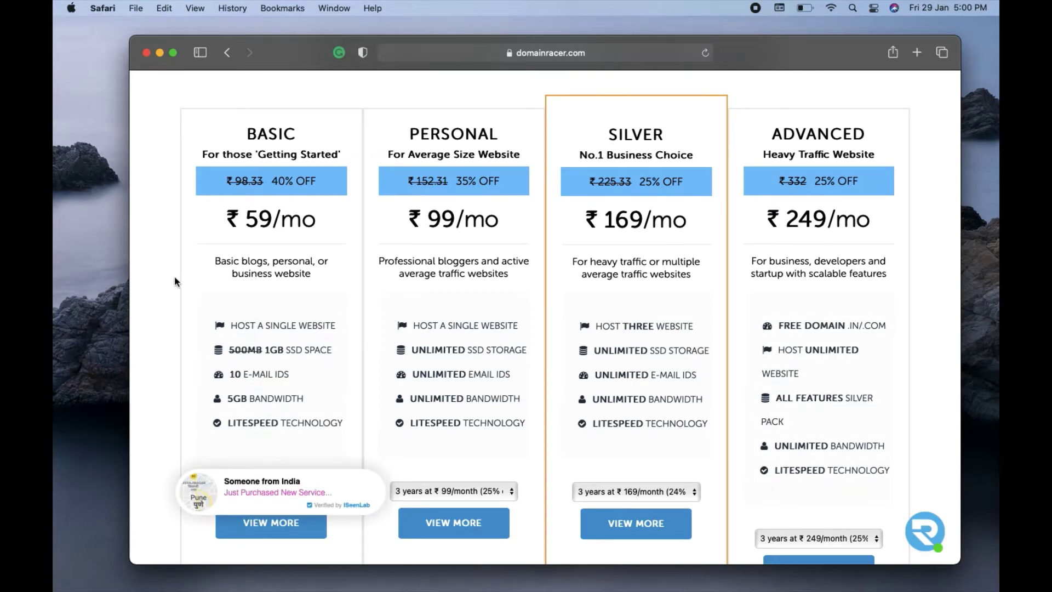
scroll(640, 329, down, 5)
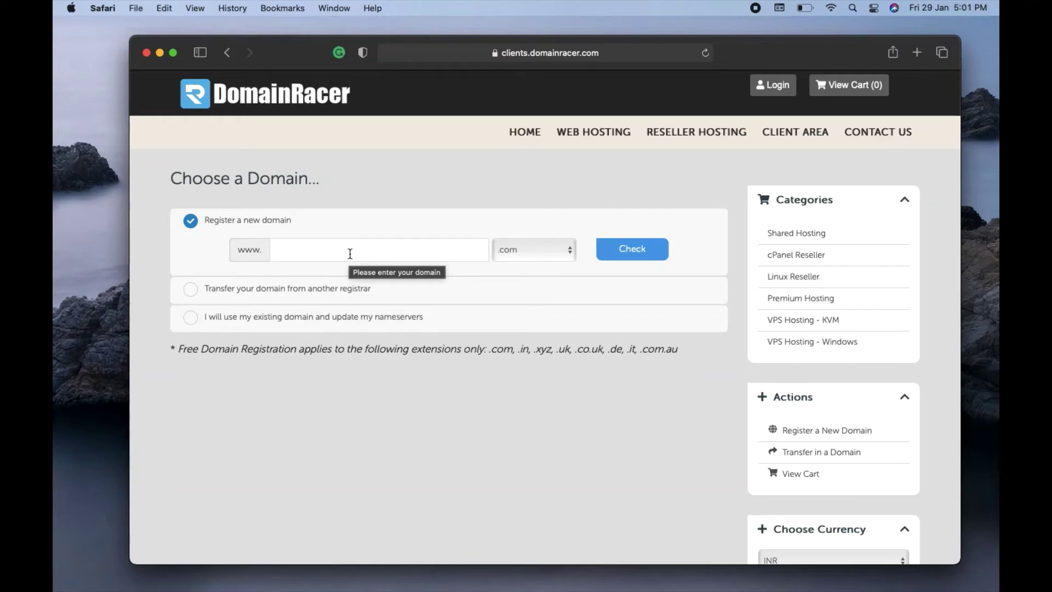
- Check whether mymatrimonial.com is available; it is taken, with alternatives suggested
text(my)
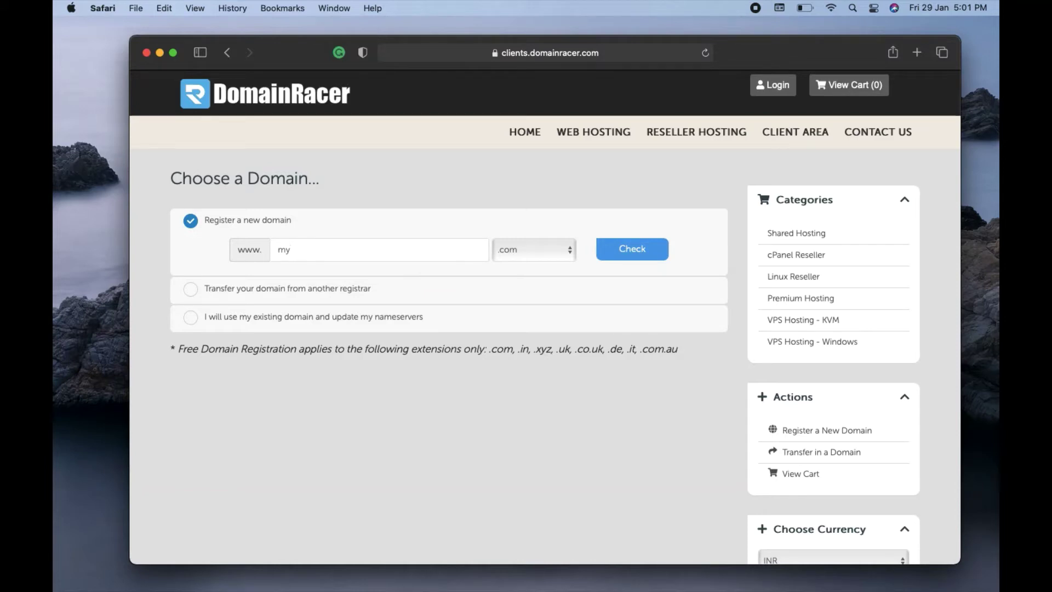
text(matrimonial)
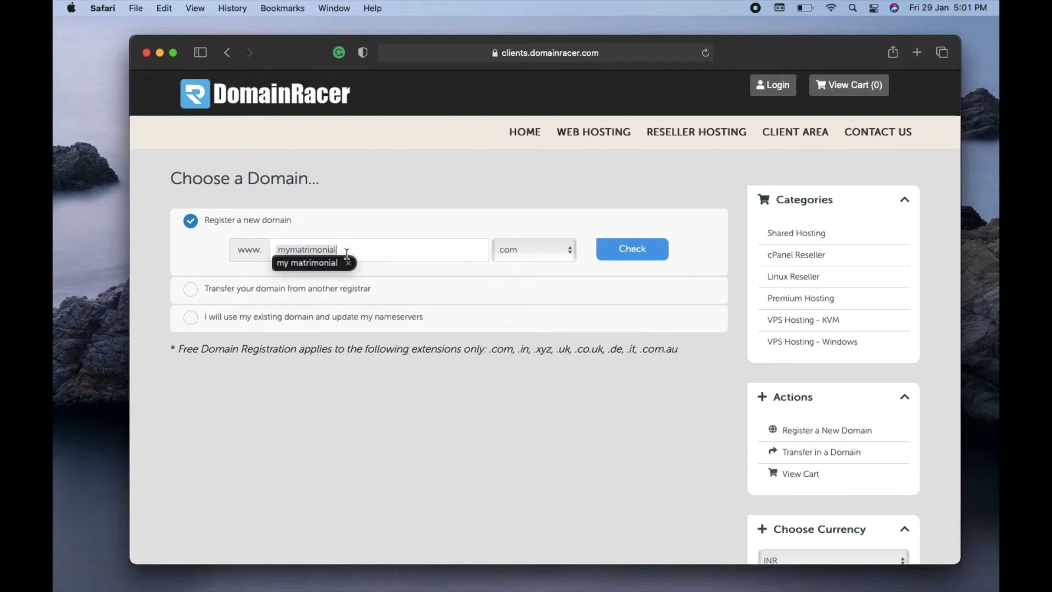
click(331, 266)
key(Left)
key(Left)
key(Left)
key(Left)
key(Left)
key(Left)
key(Left)
key(Left)
key(Left)
key(Left)
key(Left)
key(BackSpace)
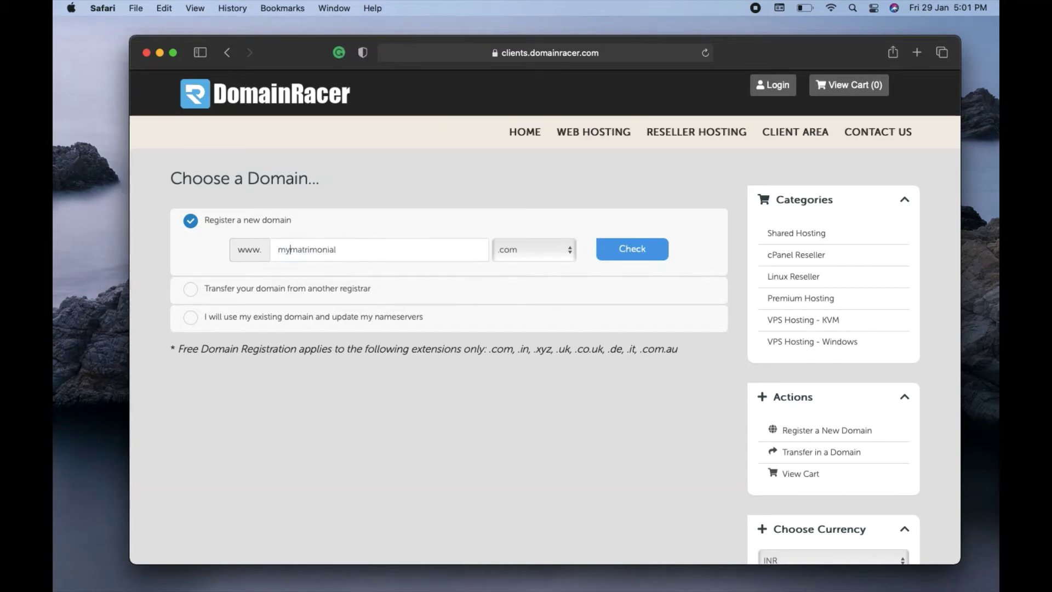
click(619, 251)
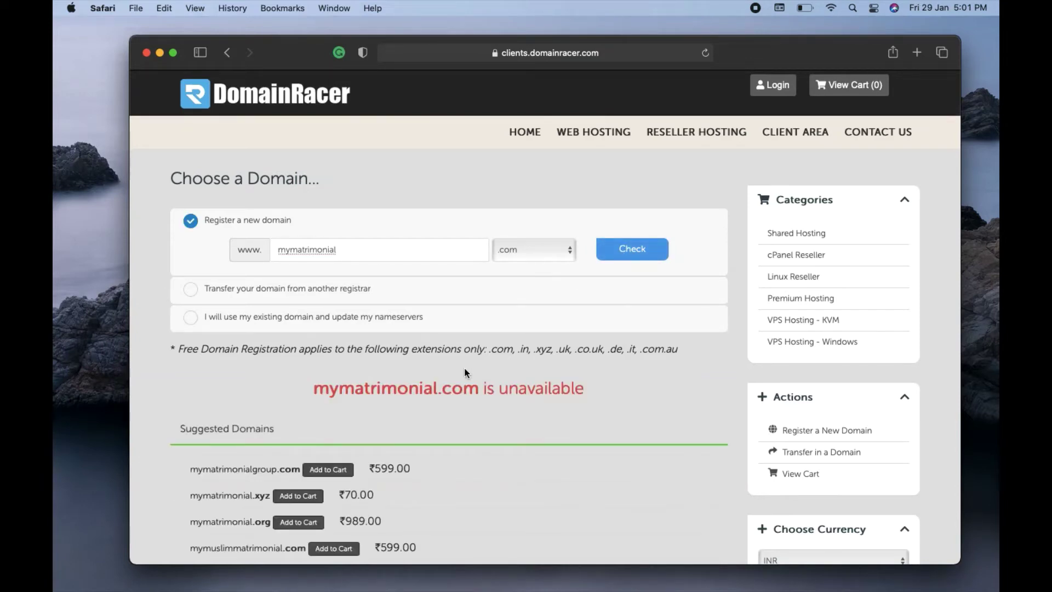
- Change the domain to mymatrimonial1.com, confirm it is available at ₹599.00, and continue
click(523, 250)
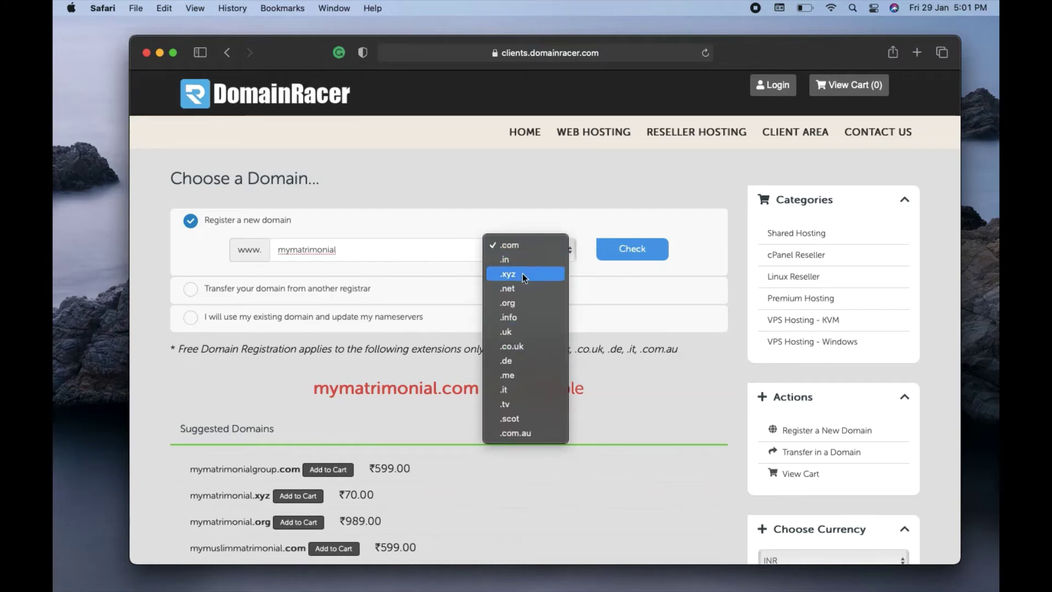
click(344, 340)
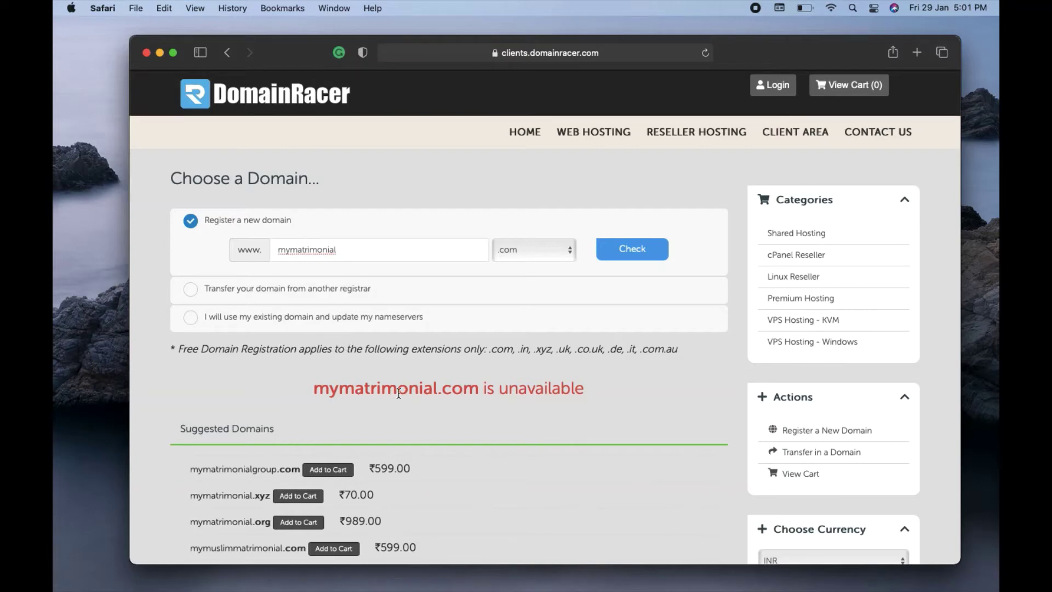
double_click(356, 250)
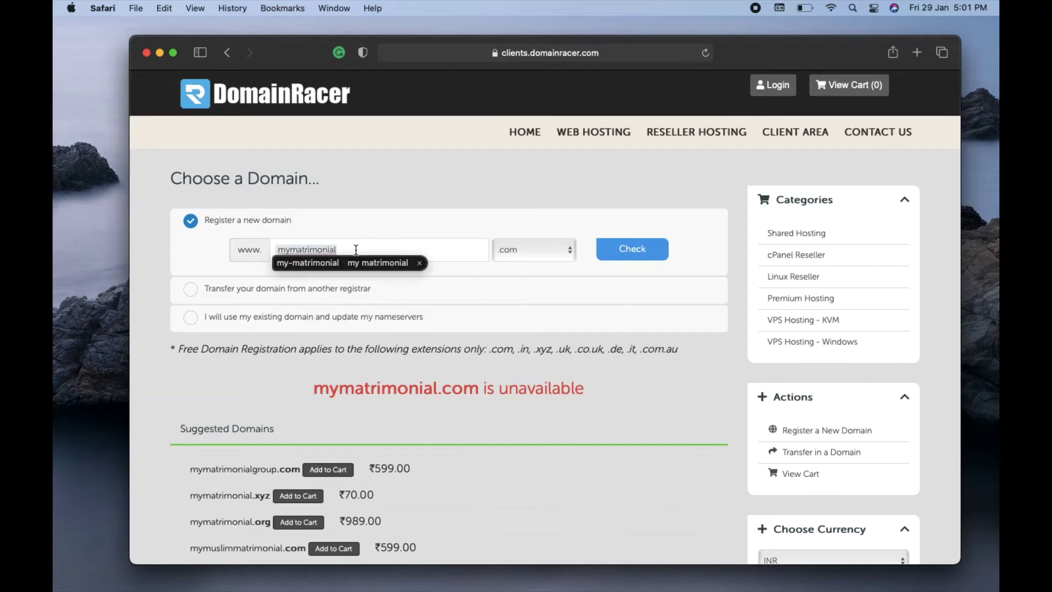
text(1)
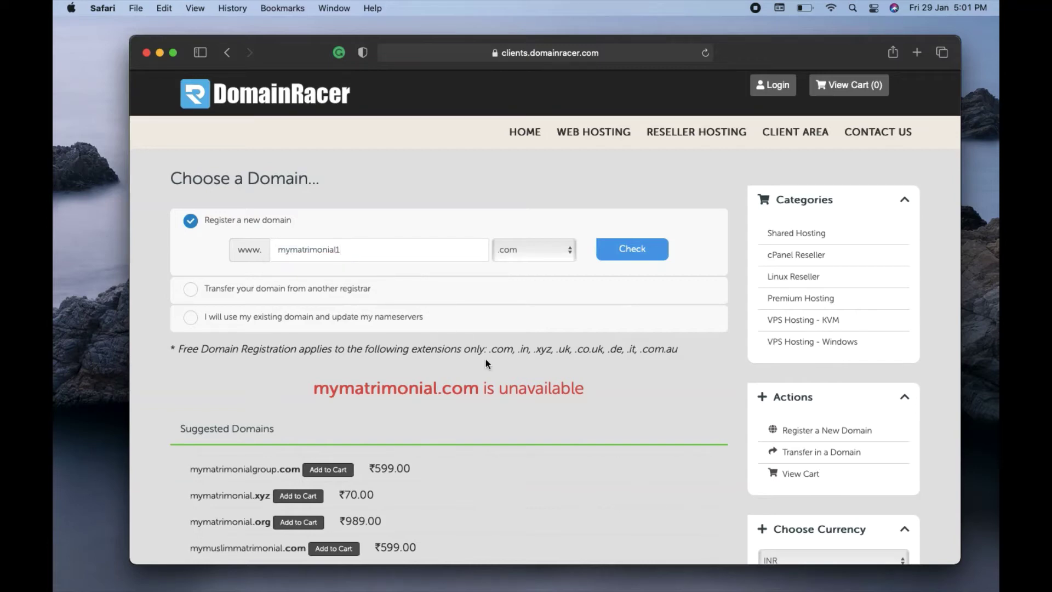
click(630, 250)
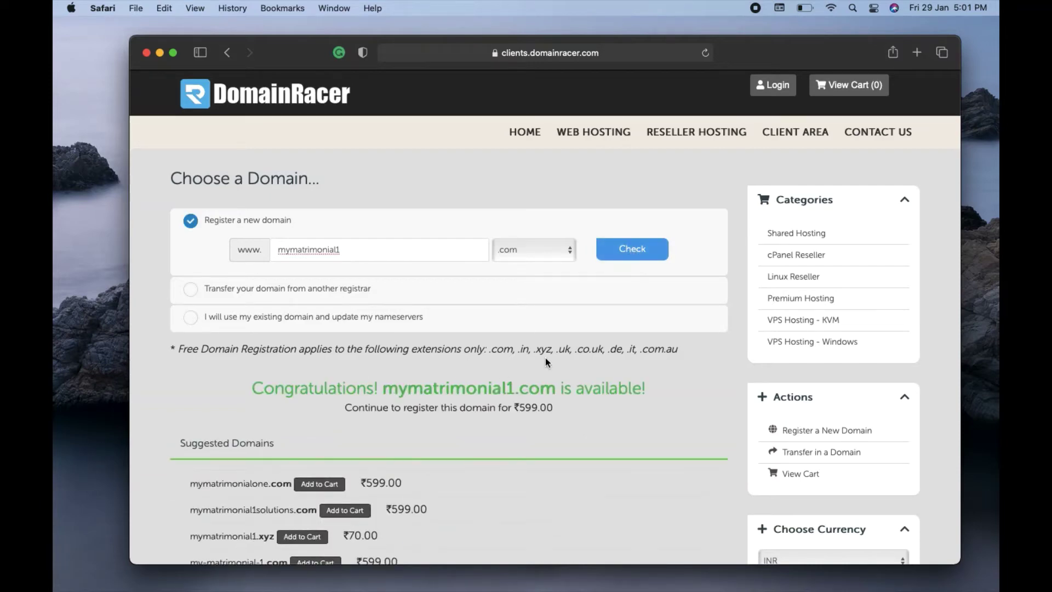
scroll(545, 358, down, 2)
scroll(544, 358, down, 10)
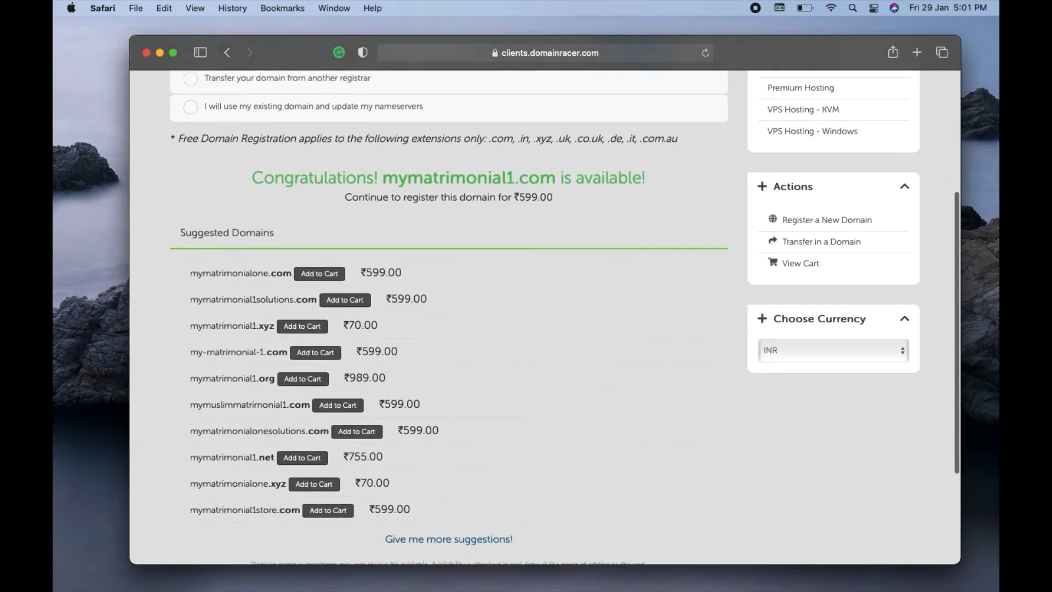
click(449, 450)
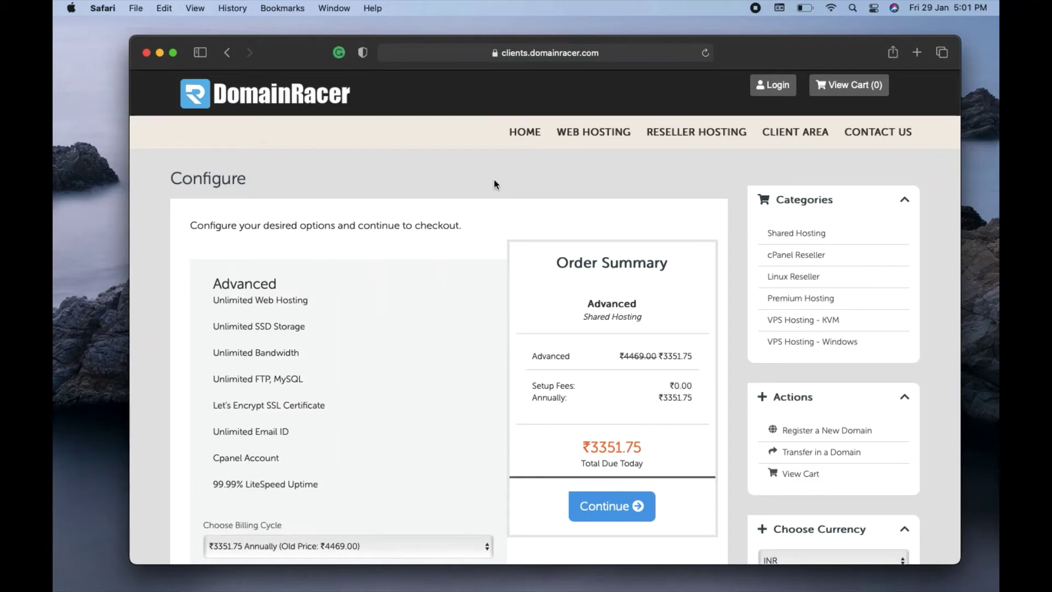
- Keep annual billing for the Advanced plan at ₹3351.75 and continue to Domains Configuration
scroll(494, 181, down, 5)
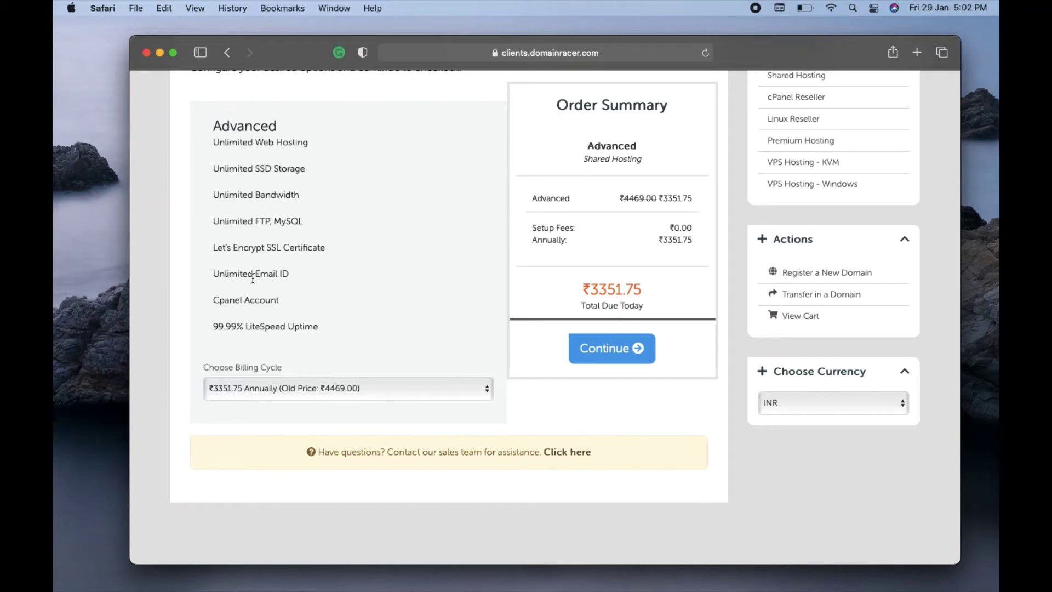
click(596, 350)
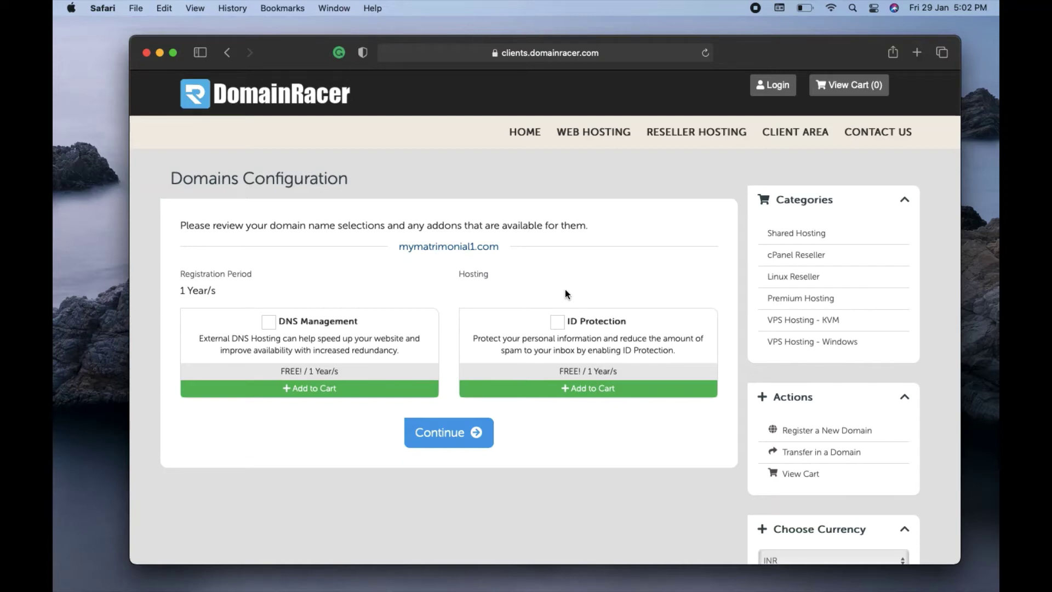
- Add free ID Protection and DNS Management to mymatrimonial1.com and continue to Review & Checkout
click(557, 322)
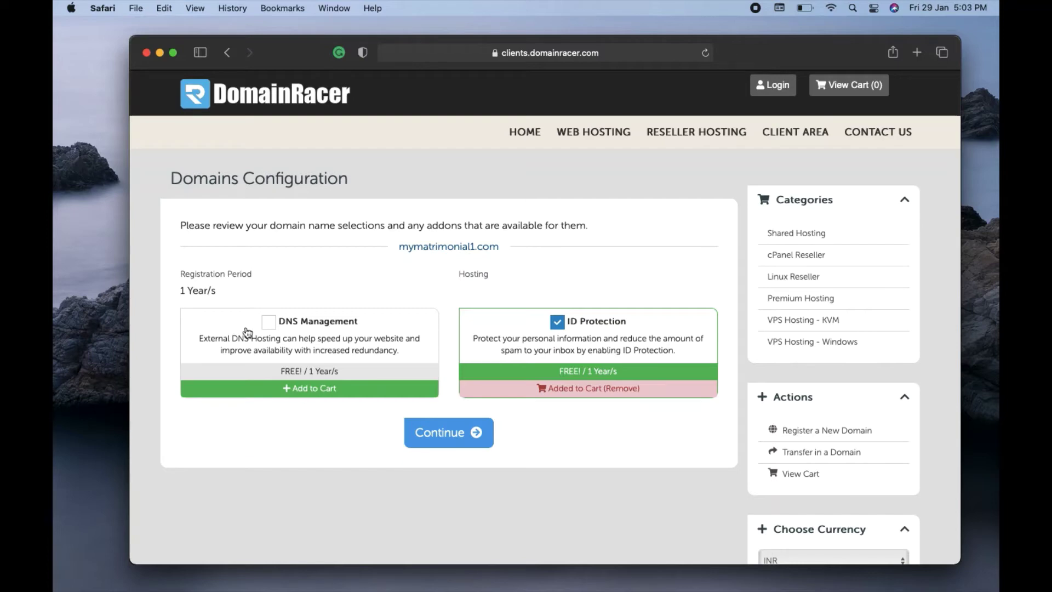
click(270, 322)
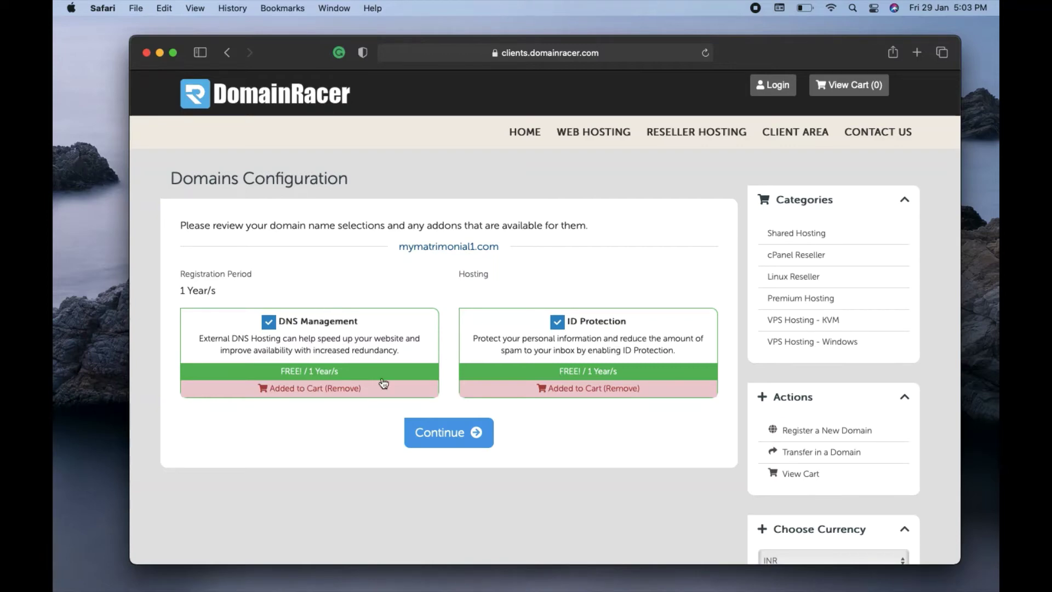
click(453, 436)
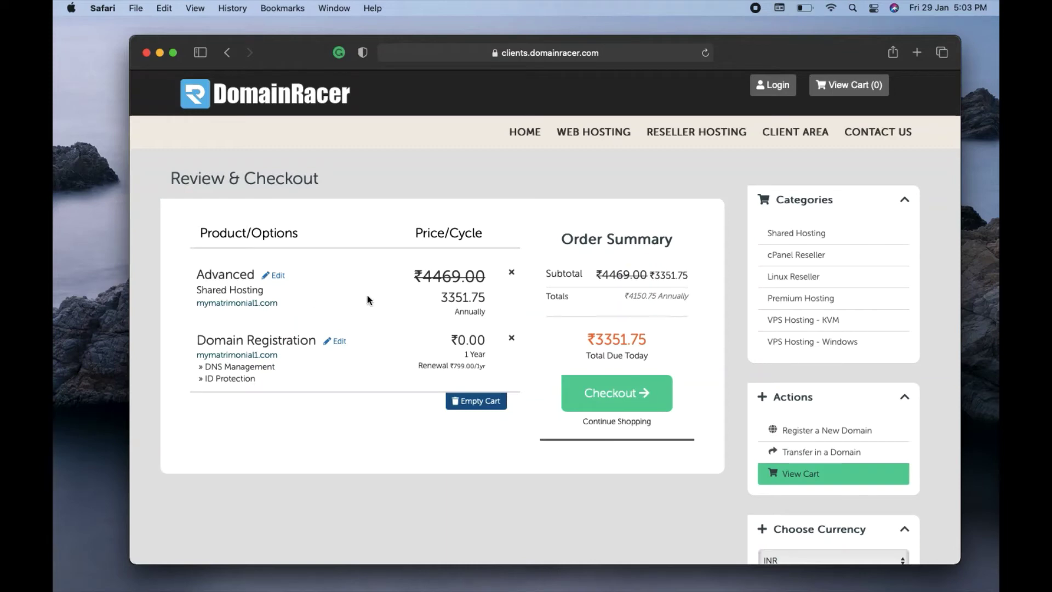
- Open the checkout form, look over its sections without filling them, and open a new Safari tab
click(628, 391)
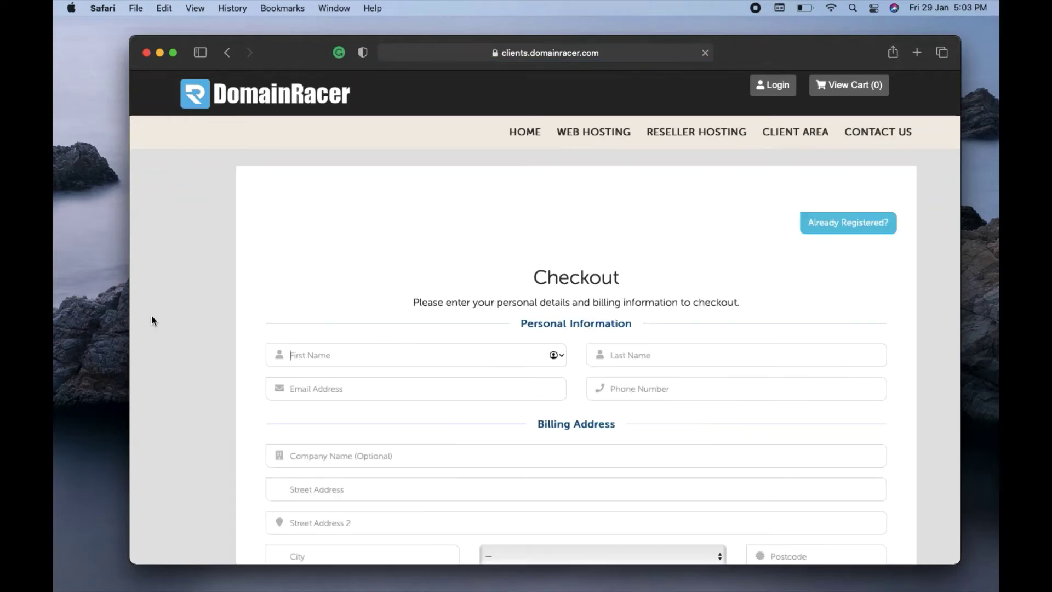
scroll(167, 307, down, 1)
scroll(166, 307, down, 10)
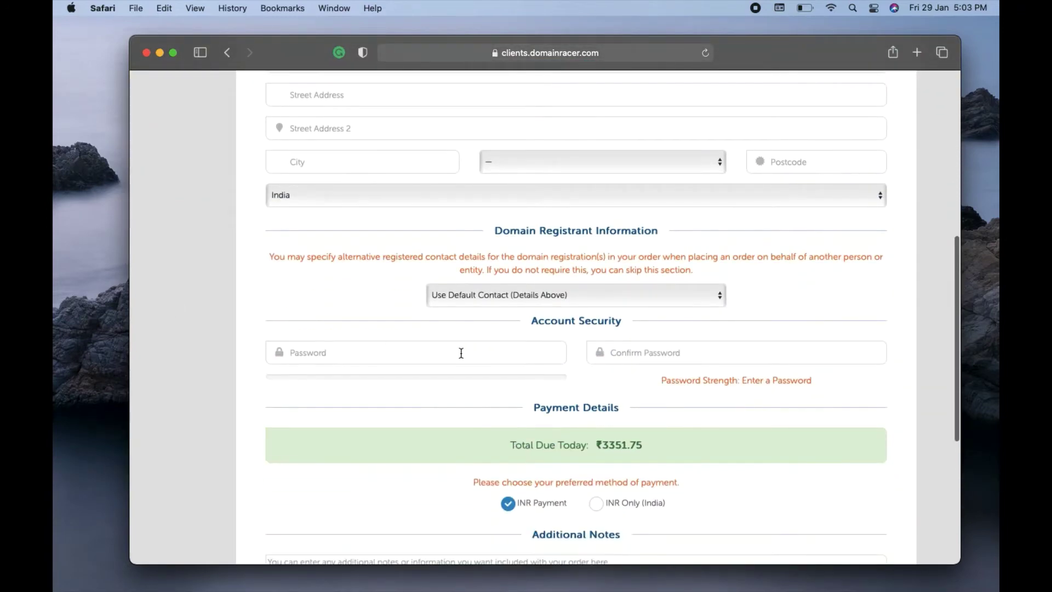
click(661, 354)
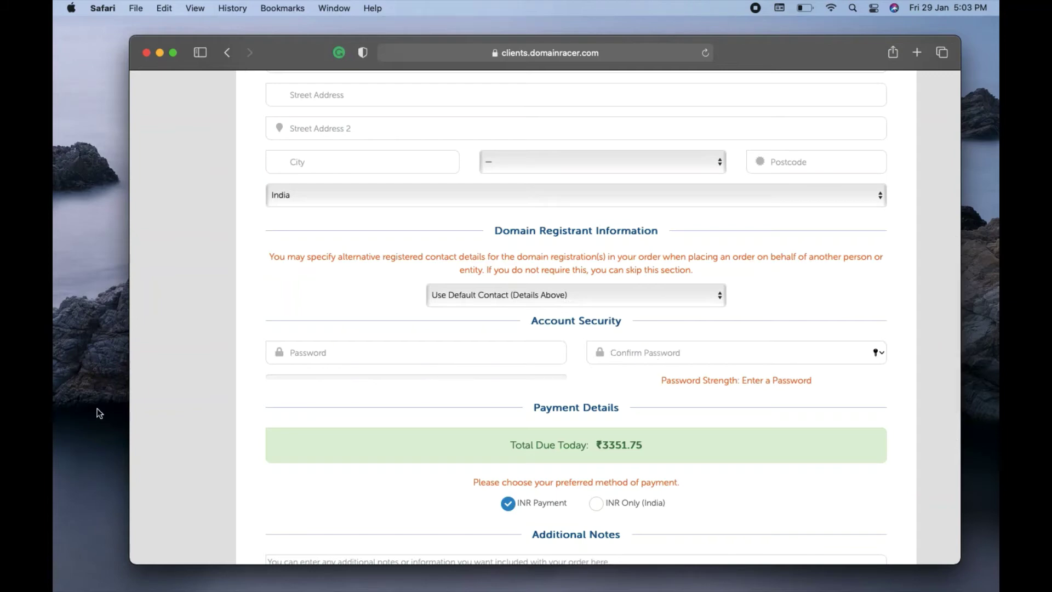
click(152, 378)
scroll(152, 378, down, 5)
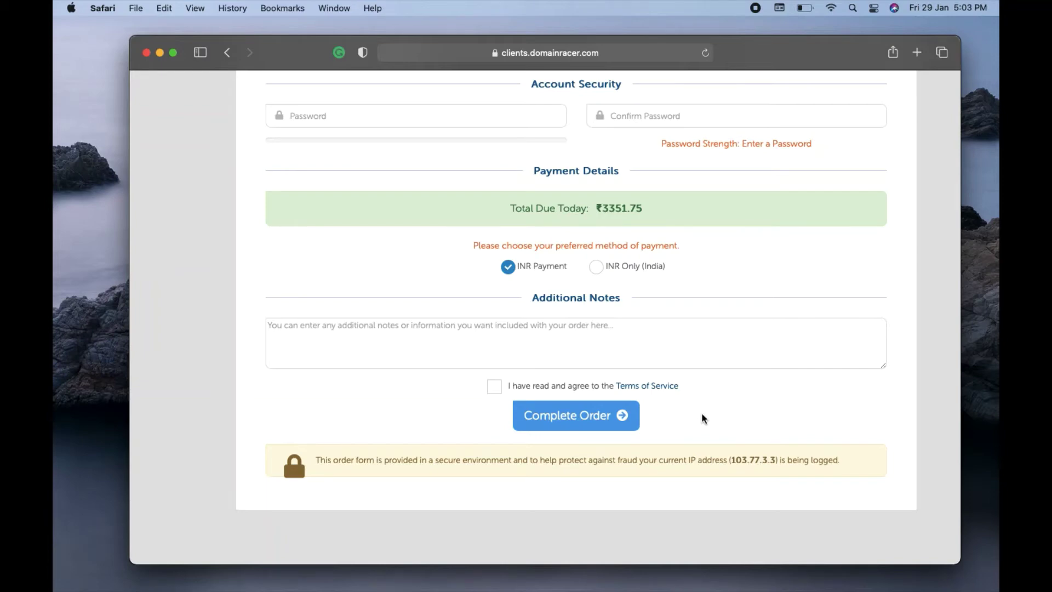
key(super+t)
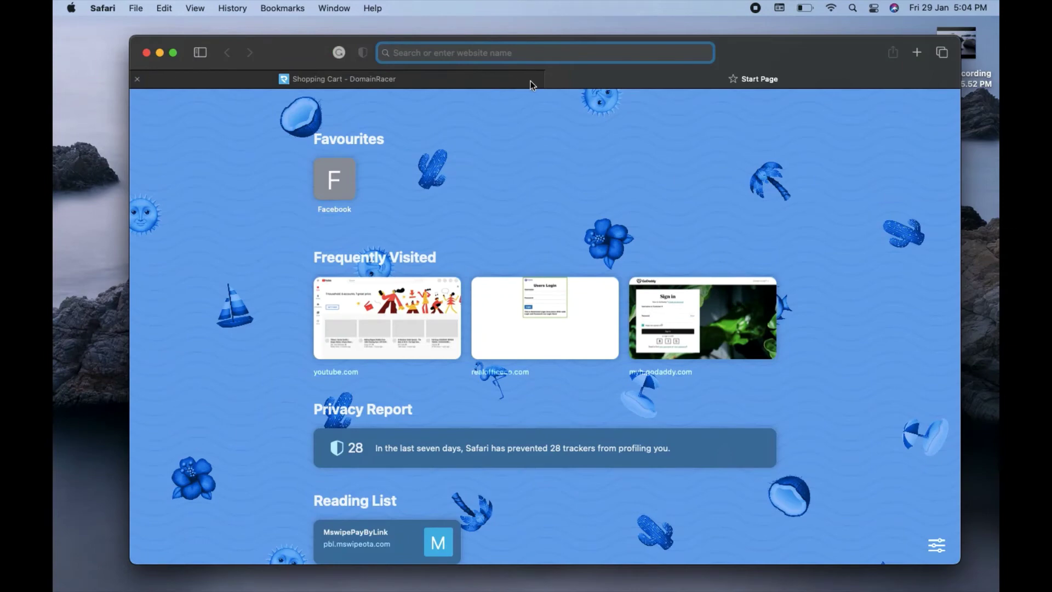
- Close the Shopping Cart tab and load domainracer.com from the 'domain' address-bar suggestion
mouse_move(167, 71)
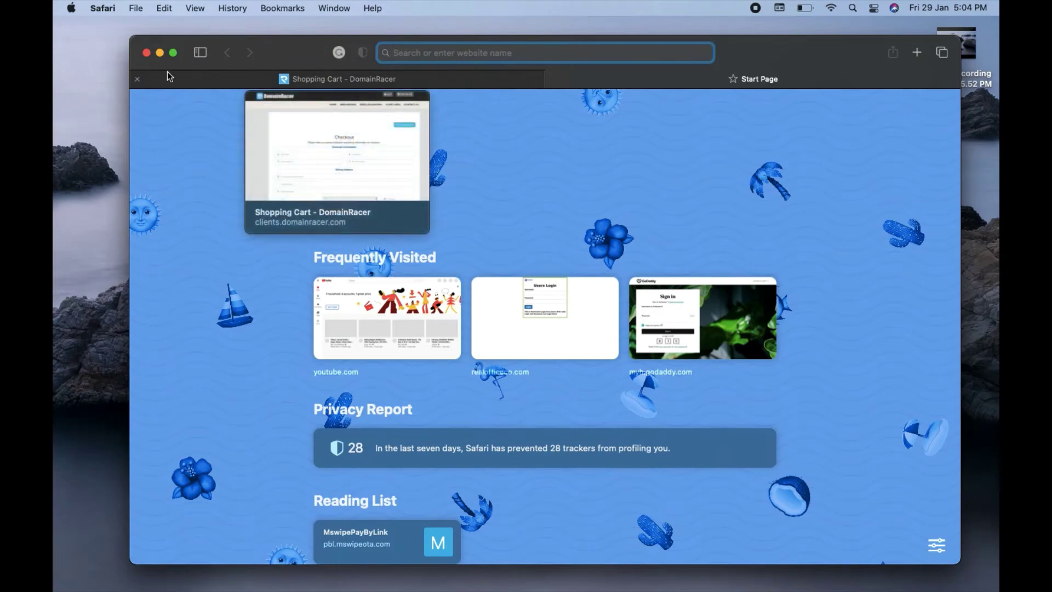
click(139, 79)
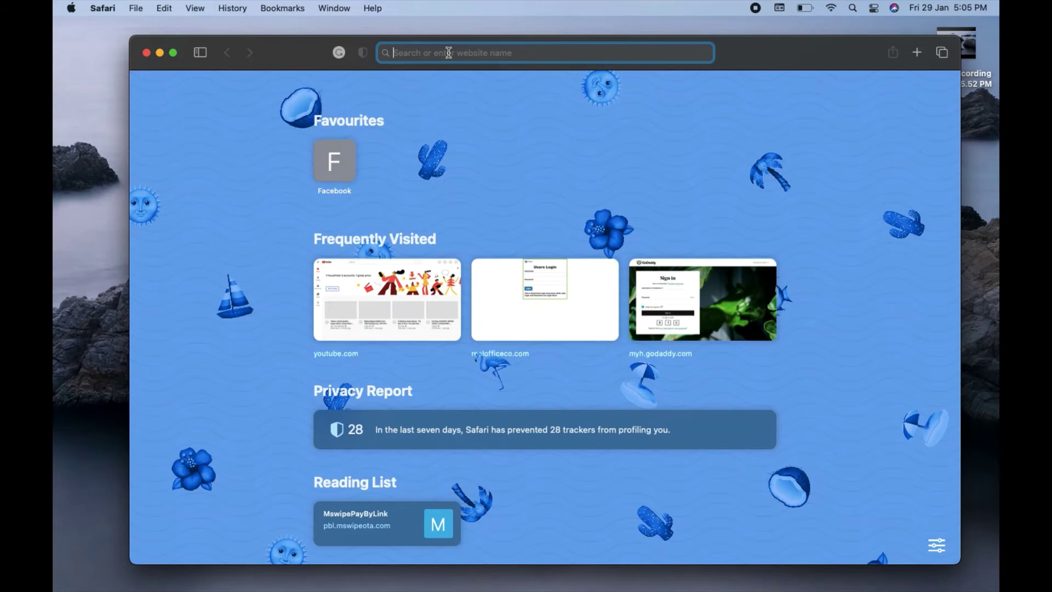
text(domainracer.com)
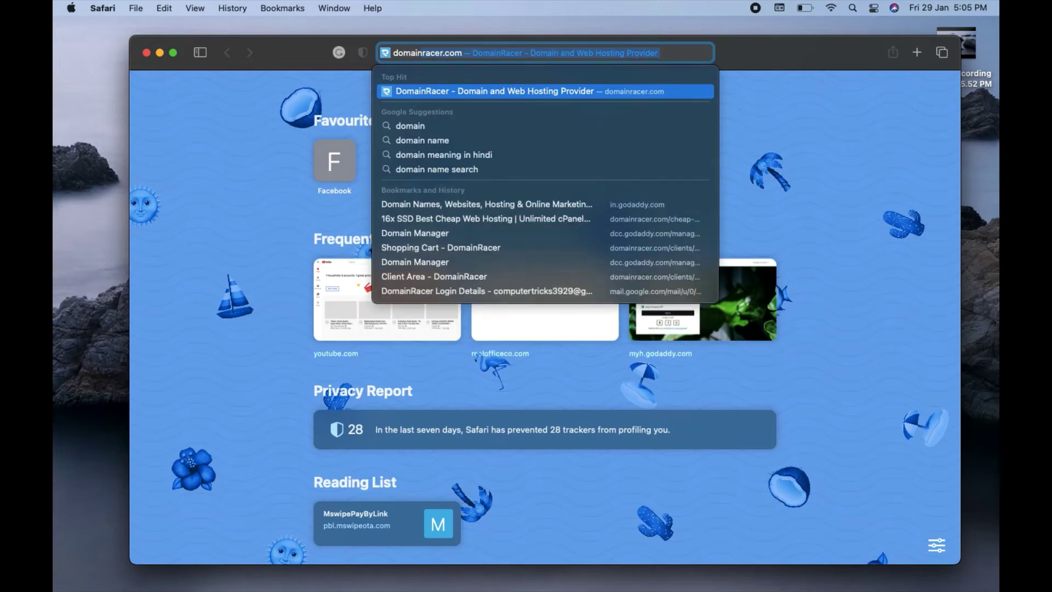
key(Return)
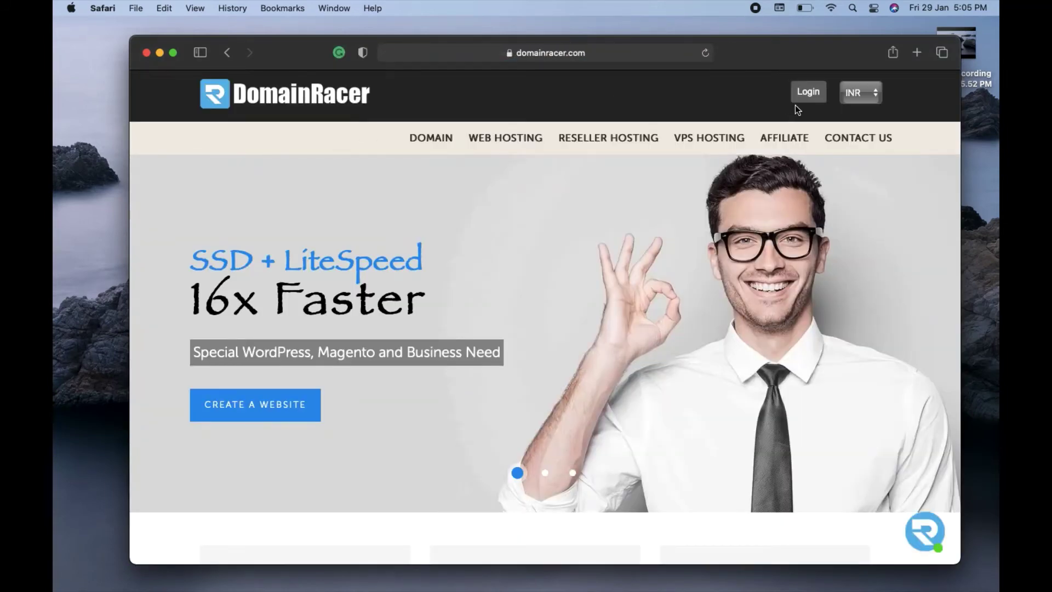
- Log in to the DomainRacer client area with the saved credentials
click(801, 93)
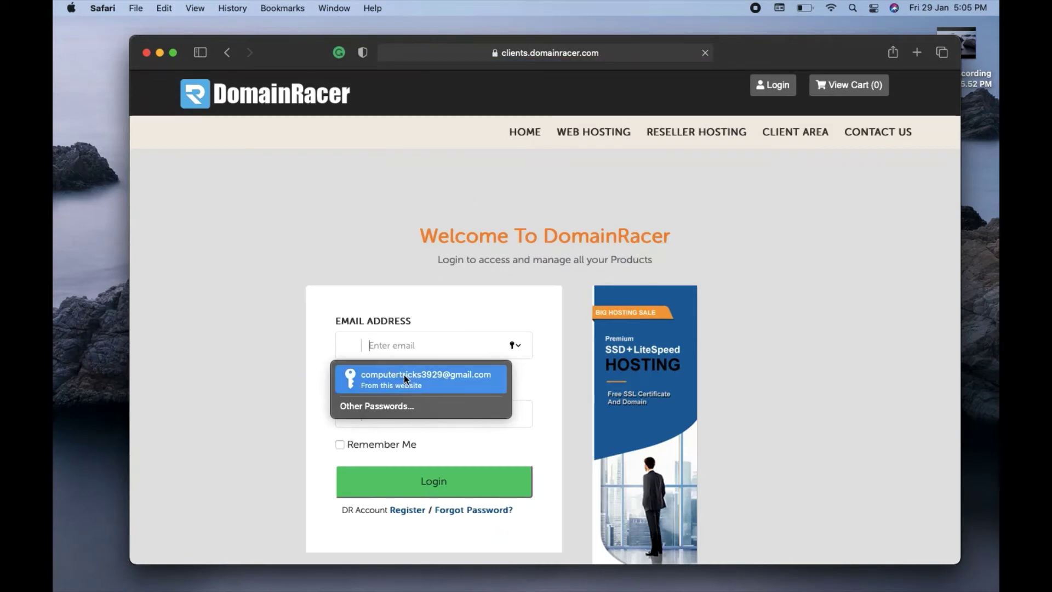
click(403, 375)
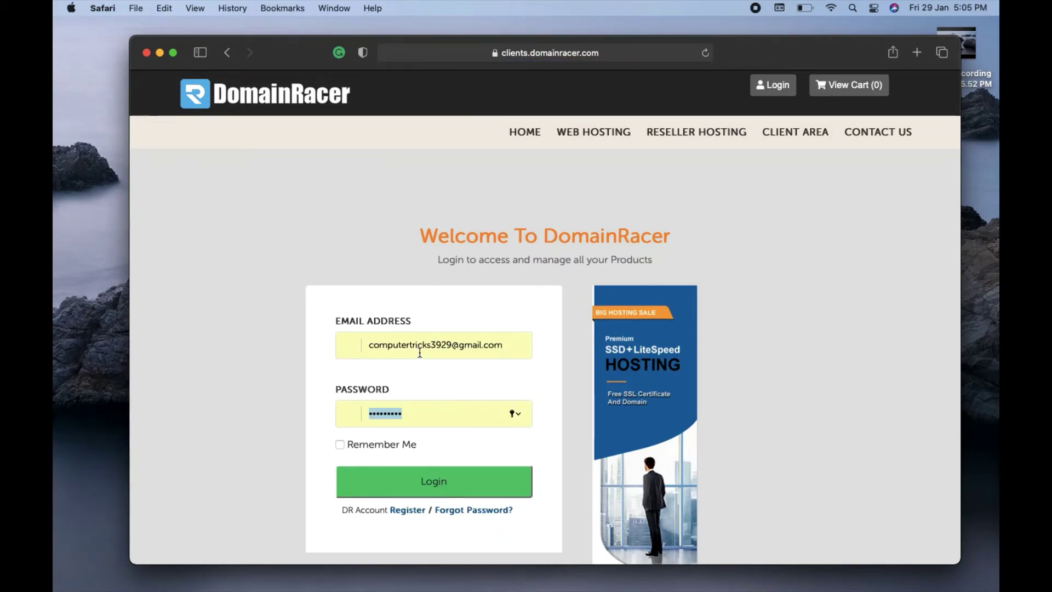
click(443, 485)
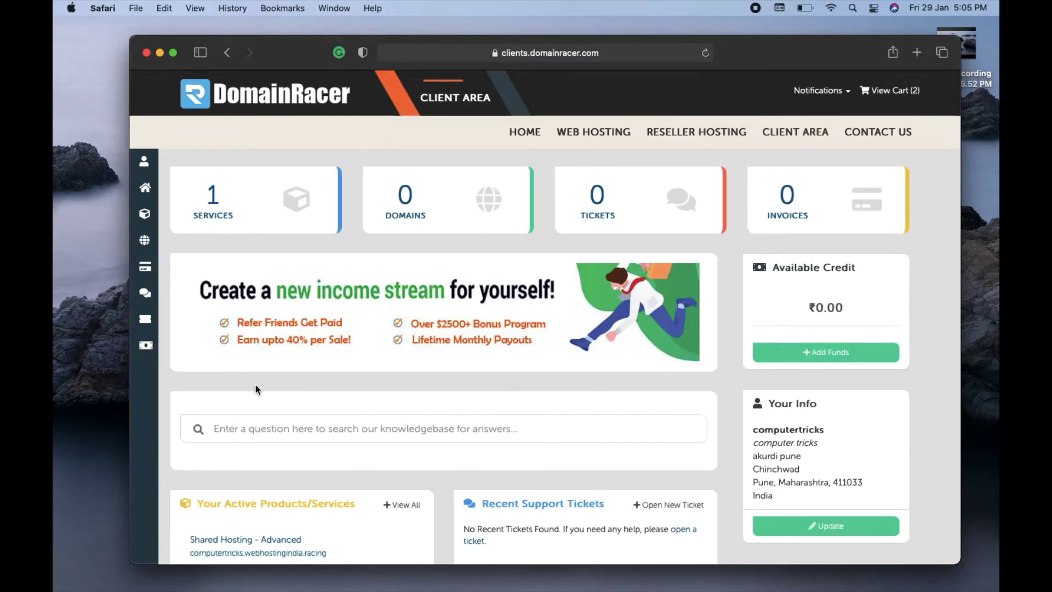
scroll(255, 384, down, 4)
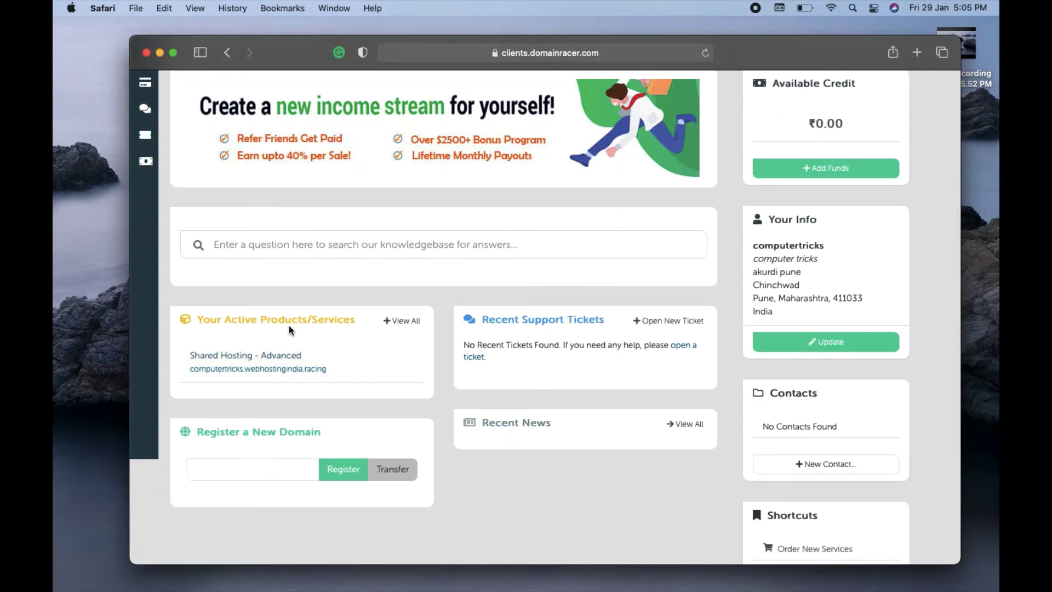
- Open the Shared Hosting - Advanced service, select its cPanel server URL, and start a new tab
click(236, 358)
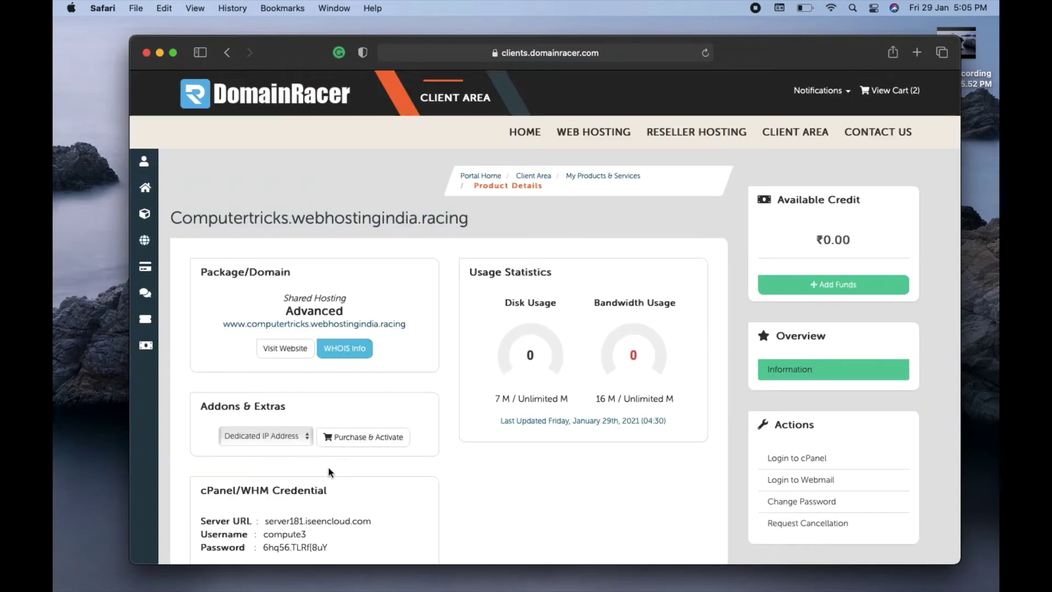
drag(265, 522, 371, 524)
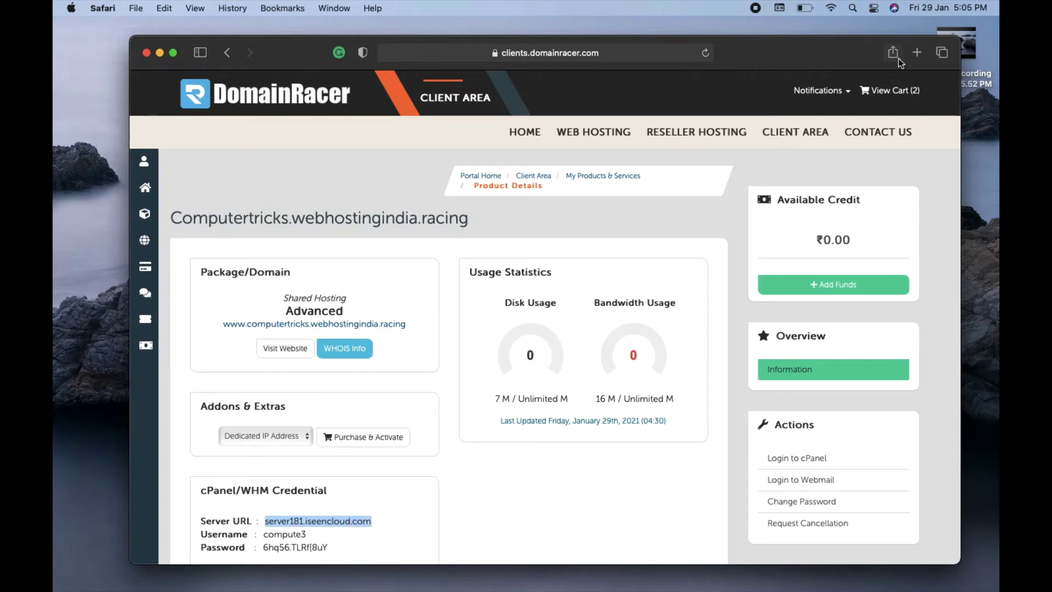
click(917, 52)
- Log in to cPanel at server181.iseencloud.com using Safari's saved account credentials
text(server181.iseencloud.com:2083)
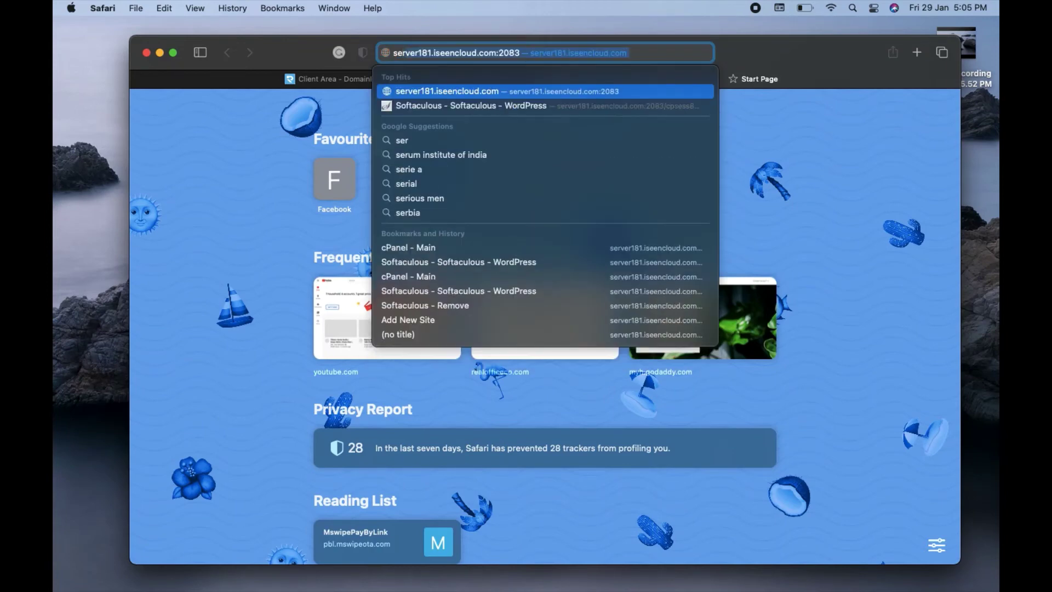
key(Return)
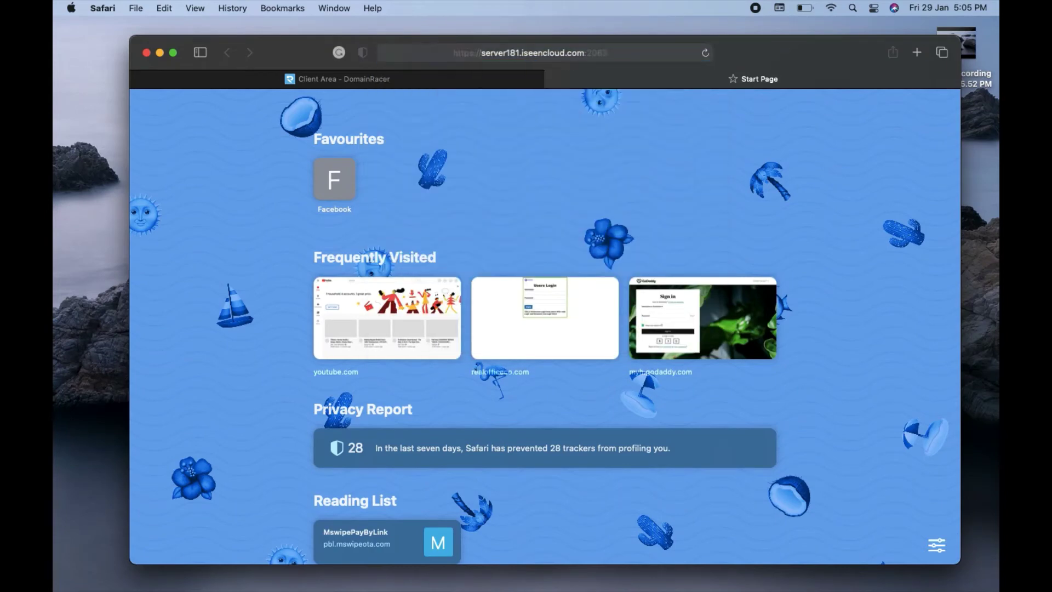
click(525, 291)
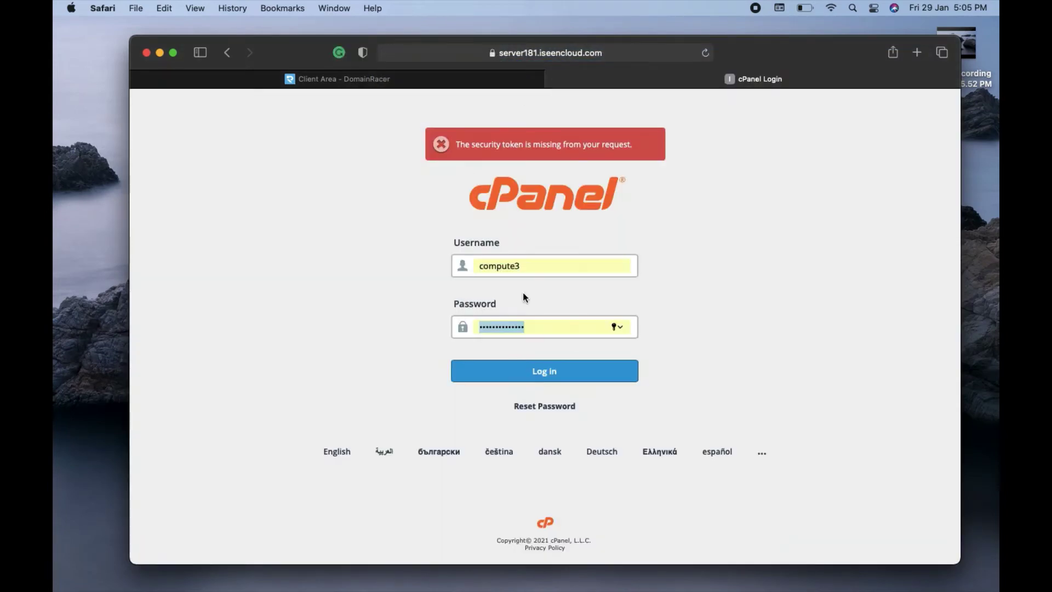
click(543, 369)
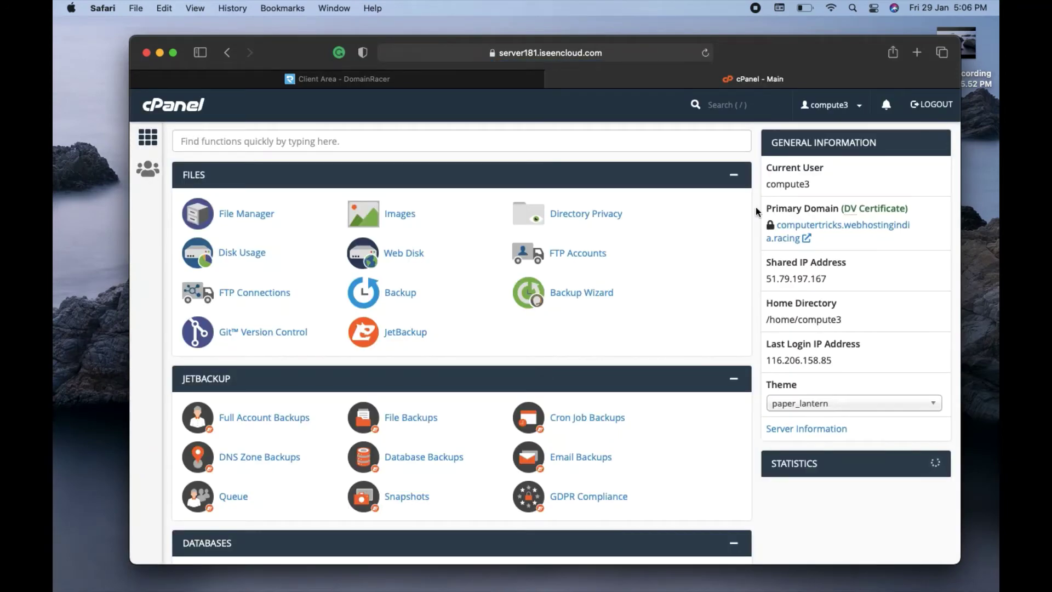
- Scroll down to Softaculous Apps Installer and open its WordPress installer page
scroll(755, 206, down, 5)
scroll(462, 344, down, 11)
scroll(463, 344, down, 12)
scroll(462, 343, down, 6)
scroll(462, 344, down, 12)
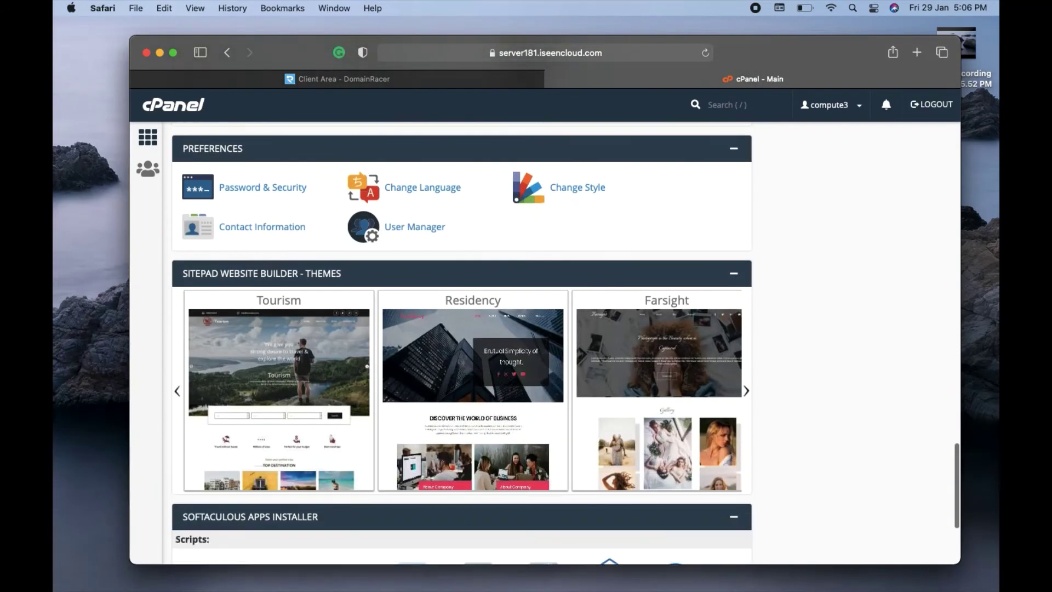
scroll(244, 251, down, 4)
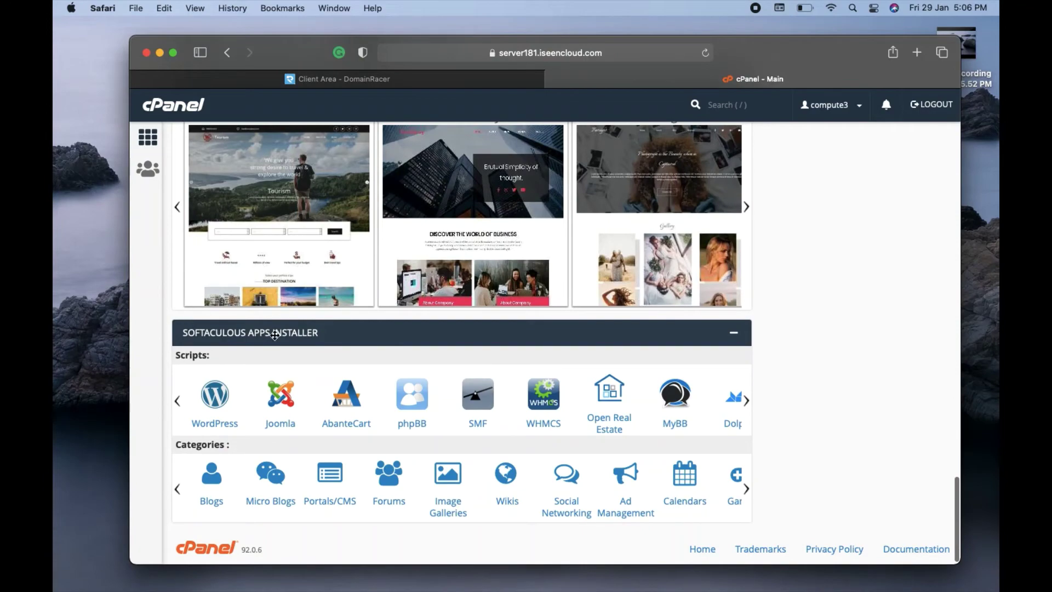
click(209, 406)
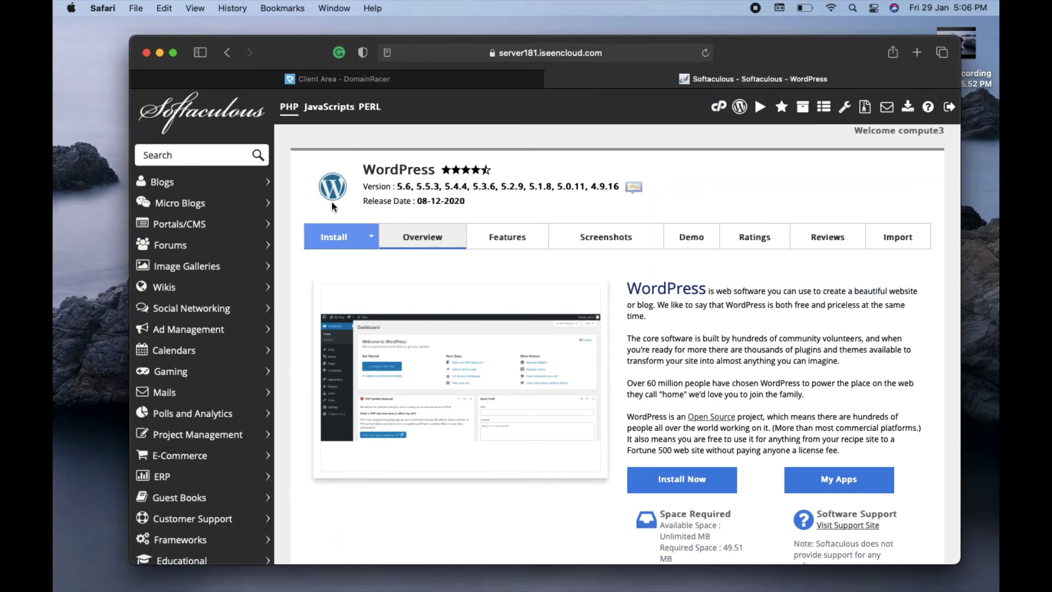
- Open the WordPress install form, keeping the only available domain and version 5.6
click(333, 237)
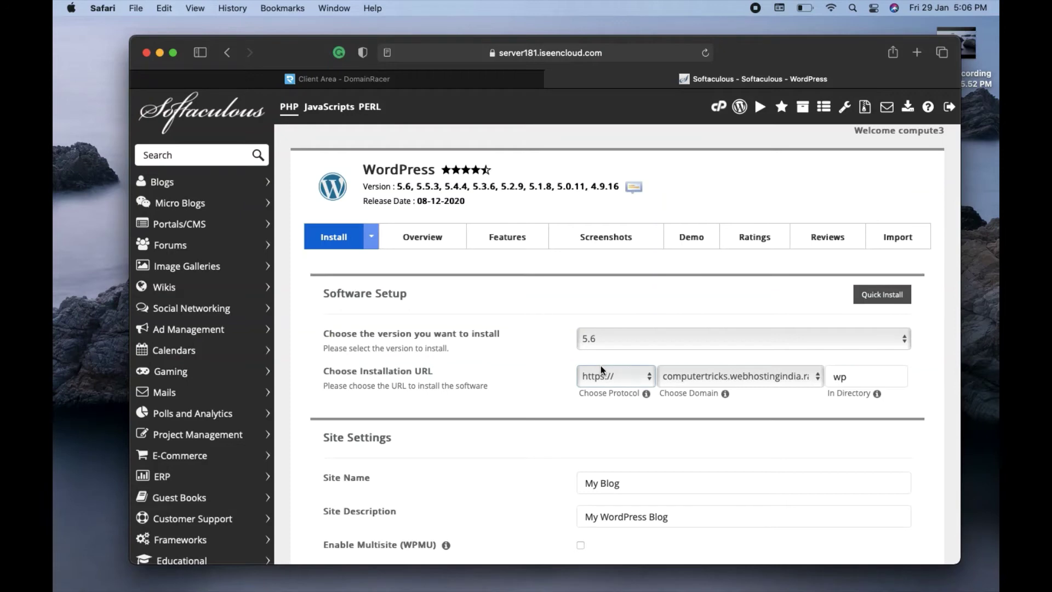
click(715, 377)
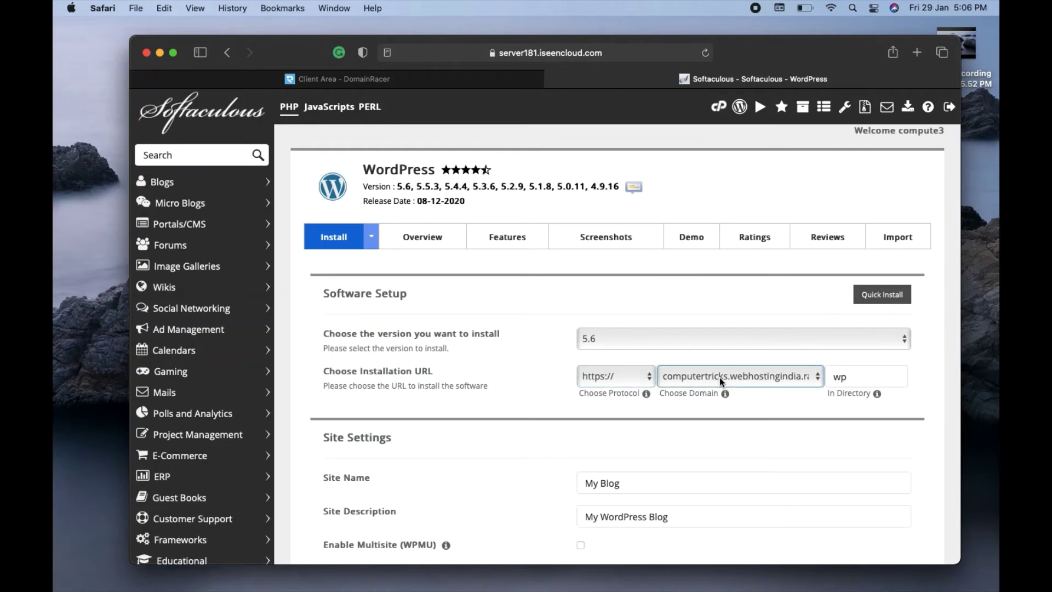
click(719, 377)
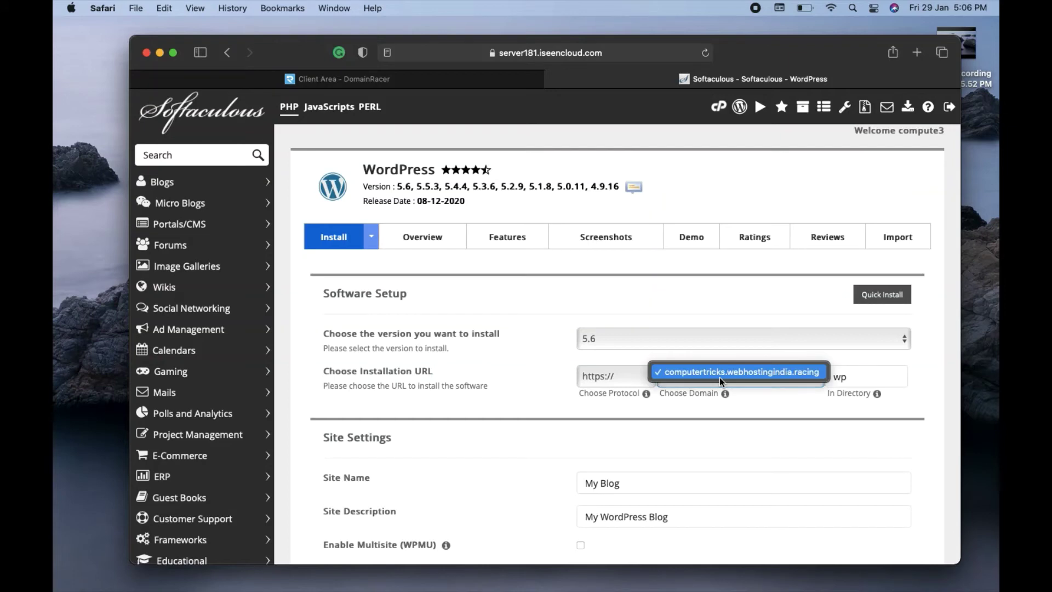
click(536, 291)
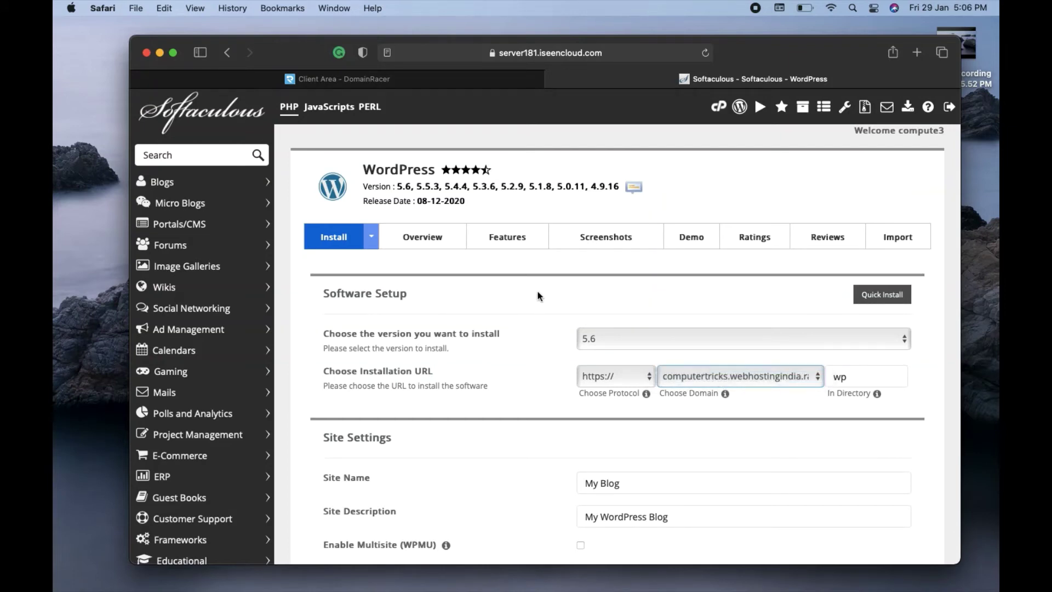
click(720, 377)
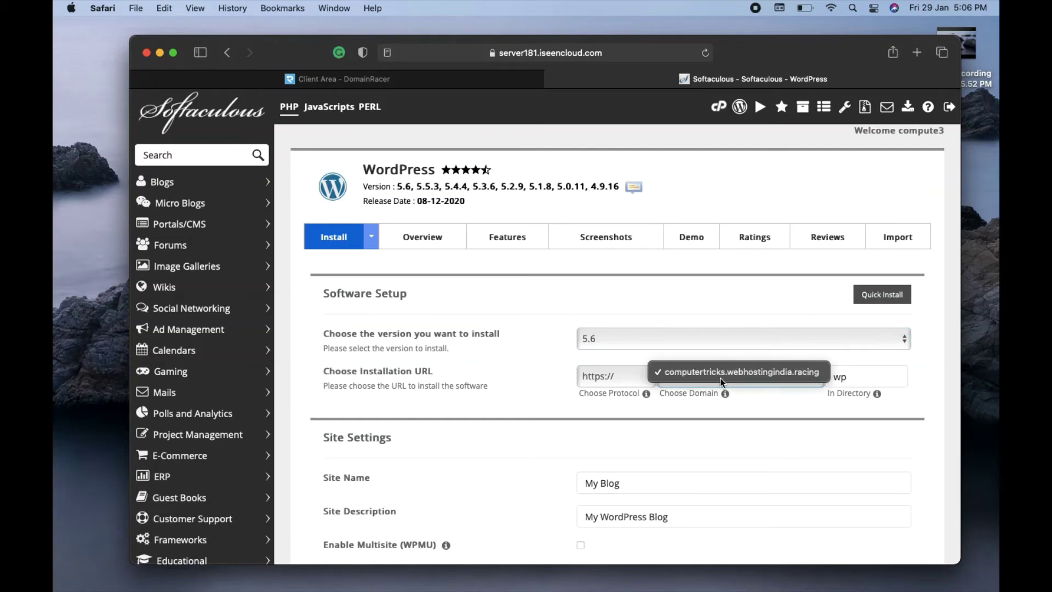
click(716, 323)
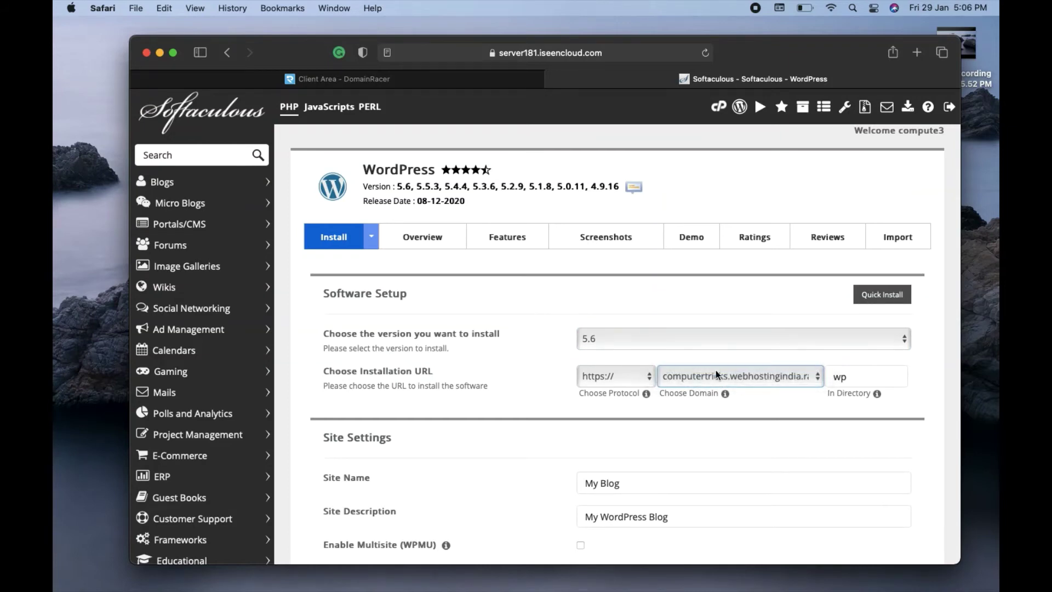
click(722, 307)
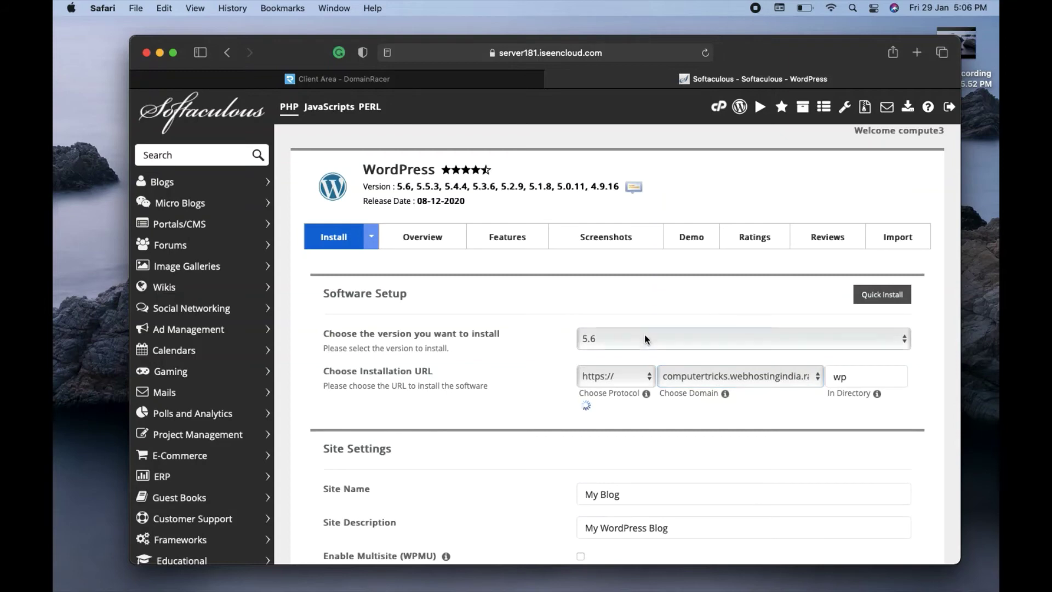
click(614, 338)
click(547, 308)
click(602, 338)
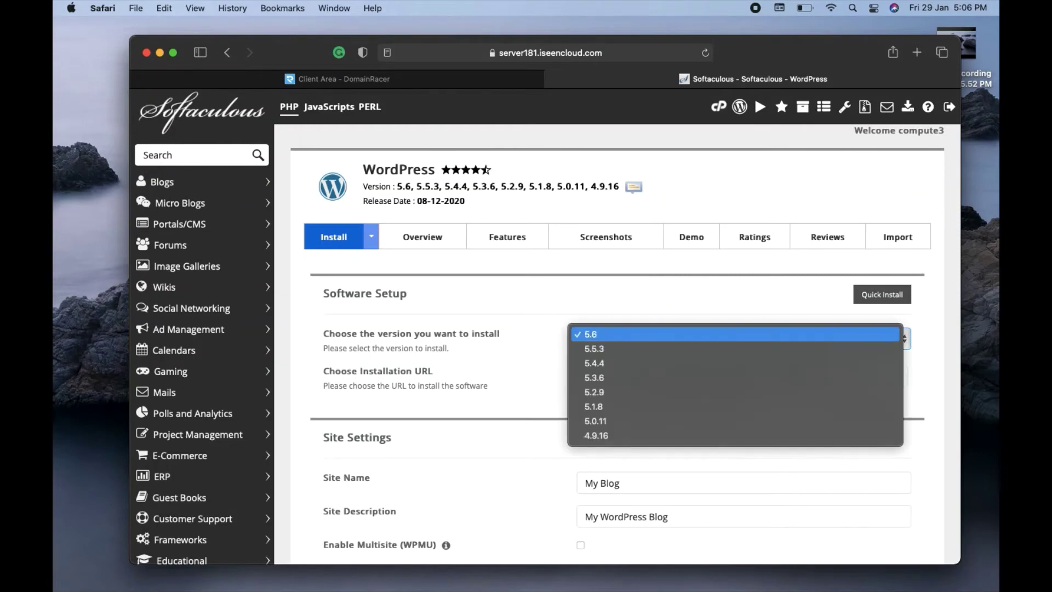
click(565, 308)
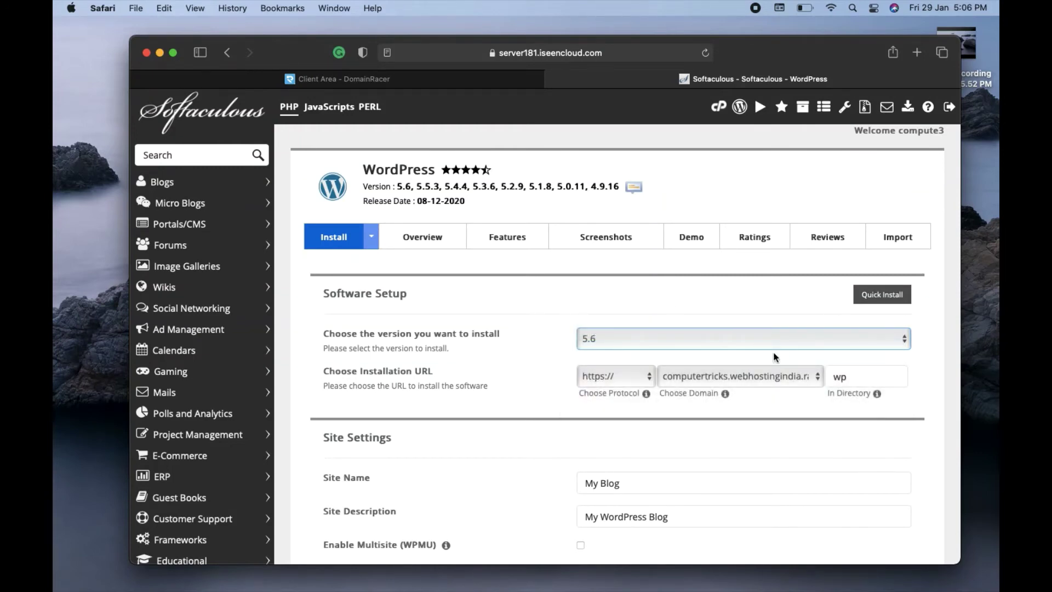
- Set the site name to 'My Metrimonial' and description to 'Is Website is for wedding'
scroll(760, 420, down, 1)
scroll(760, 420, down, 5)
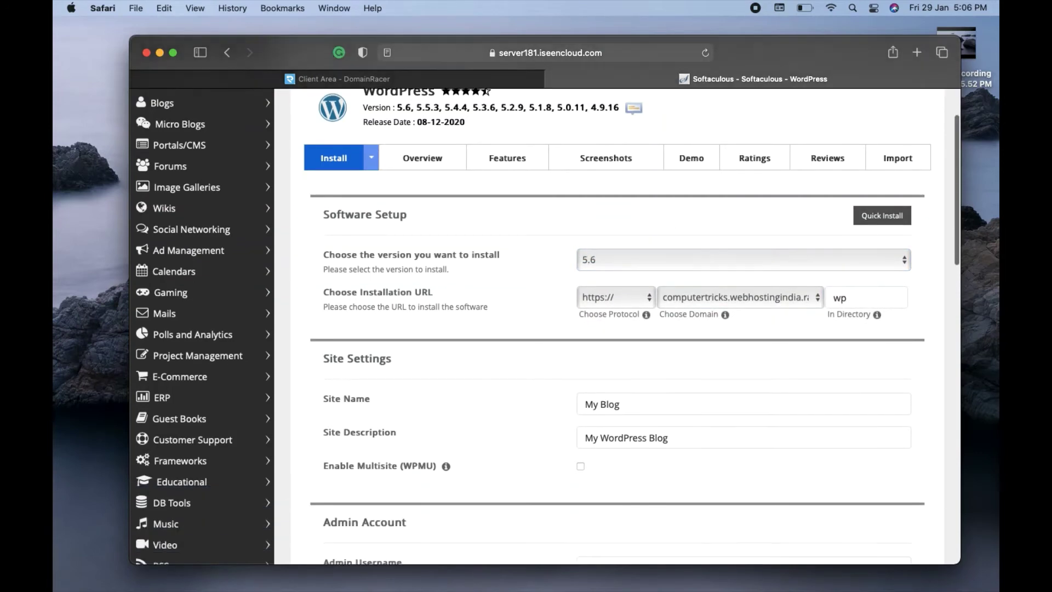
click(647, 325)
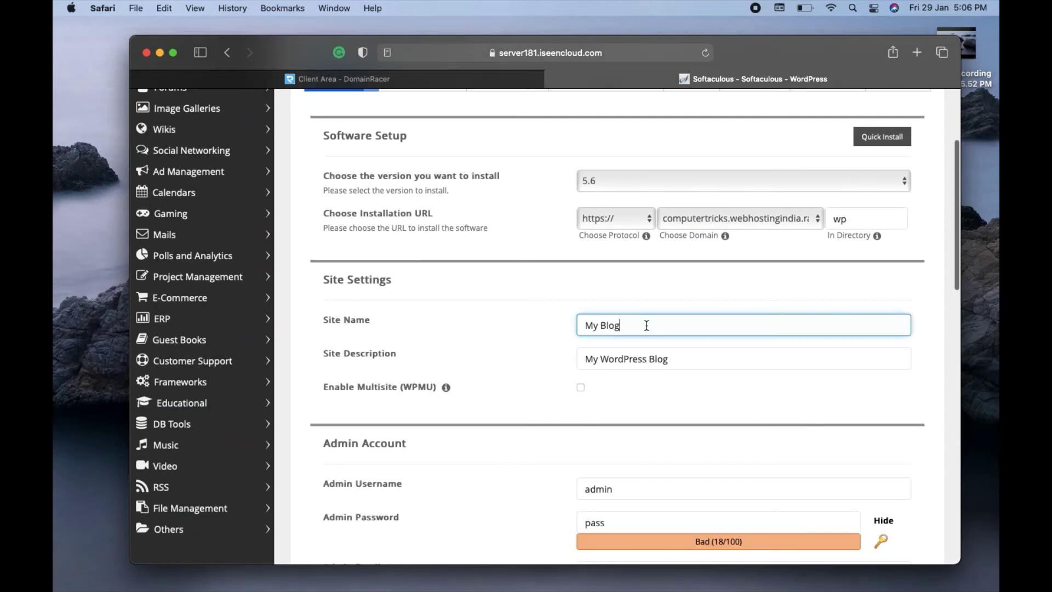
key(BackSpace)
key(BackSpace)
key(BackSpace)
key(BackSpace)
key(BackSpace)
key(BackSpace)
key(BackSpace)
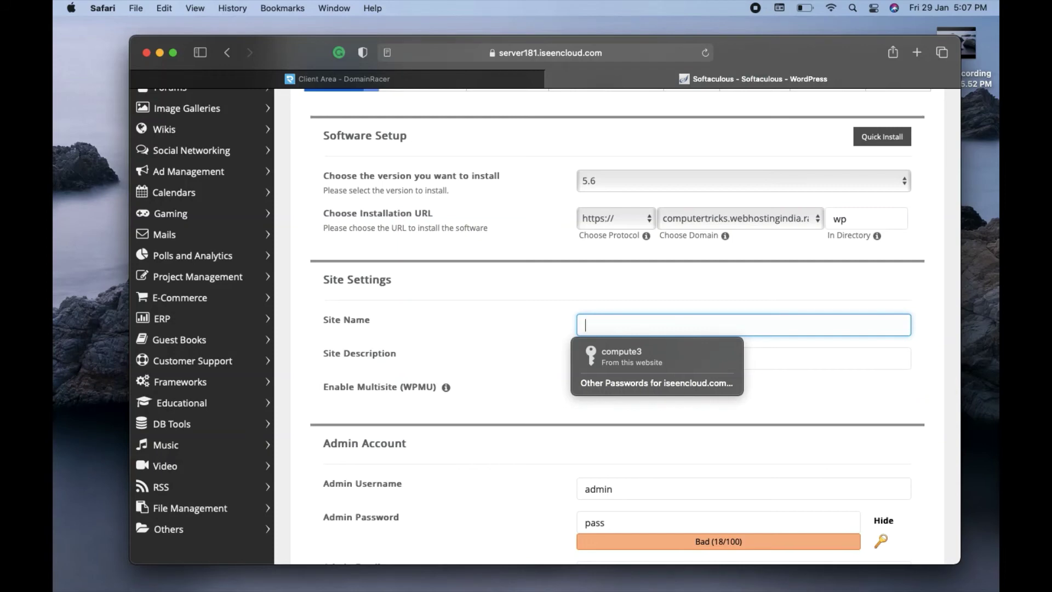
text(My Me)
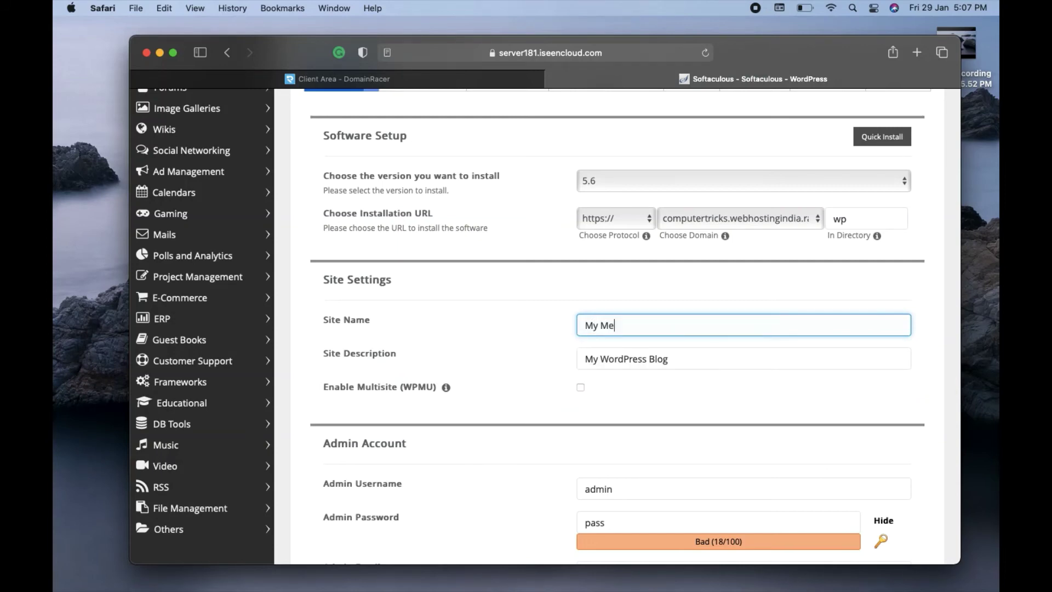
text(trimonial)
click(707, 359)
key(BackSpace)
key(BackSpace)
key(BackSpace)
key(BackSpace)
key(BackSpace)
key(BackSpace)
key(BackSpace)
key(BackSpace)
key(BackSpace)
key(BackSpace)
key(BackSpace)
key(BackSpace)
key(BackSpace)
key(BackSpace)
key(BackSpace)
key(BackSpace)
key(BackSpace)
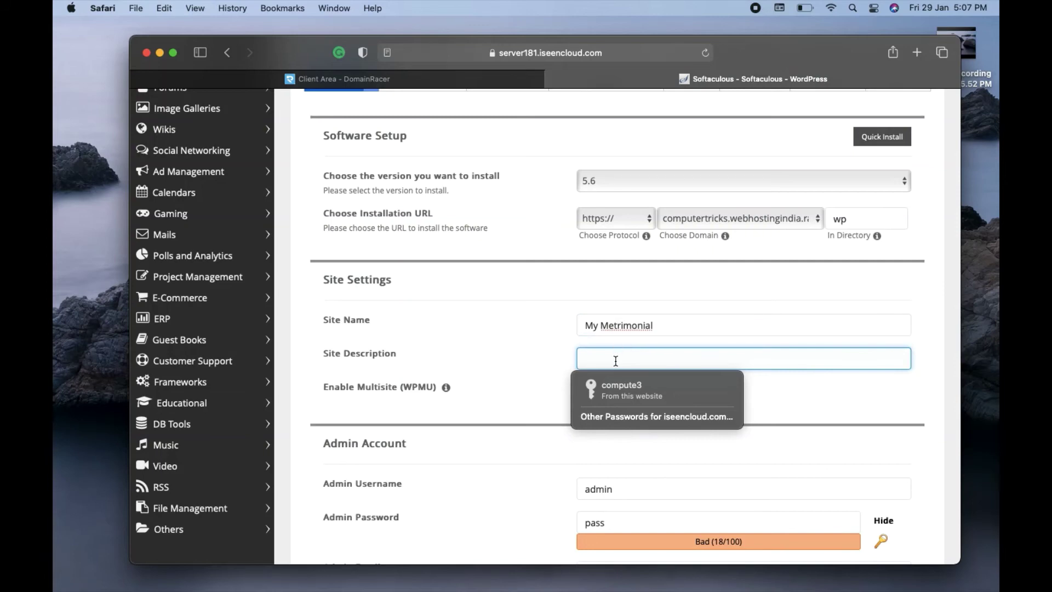
text(Is Website )
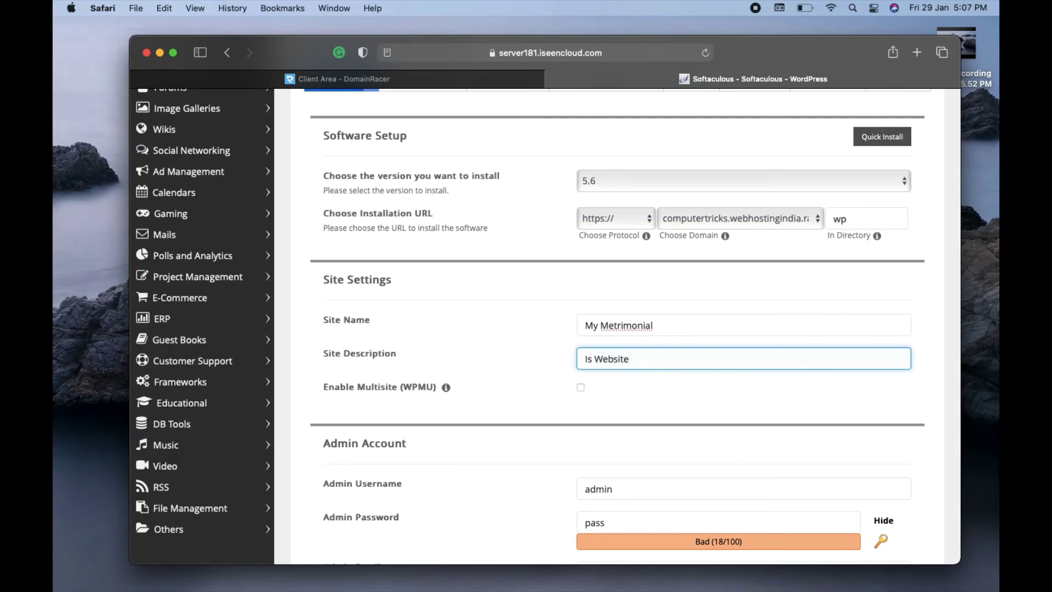
text(is for wedding)
click(508, 316)
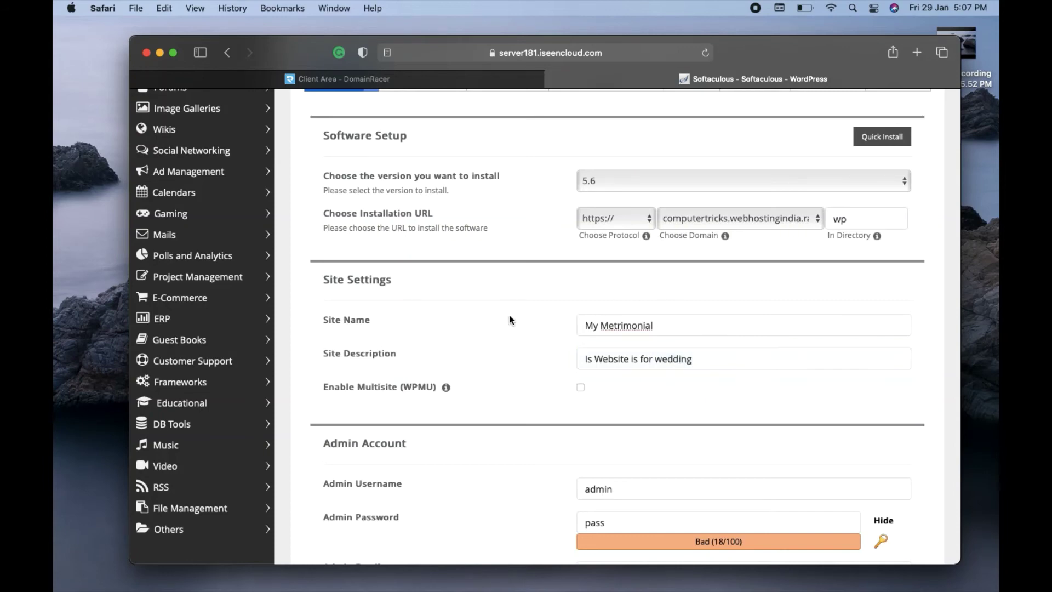
- Replace the default admin password, leaving the admin username unchanged
scroll(509, 316, down, 5)
scroll(547, 326, down, 1)
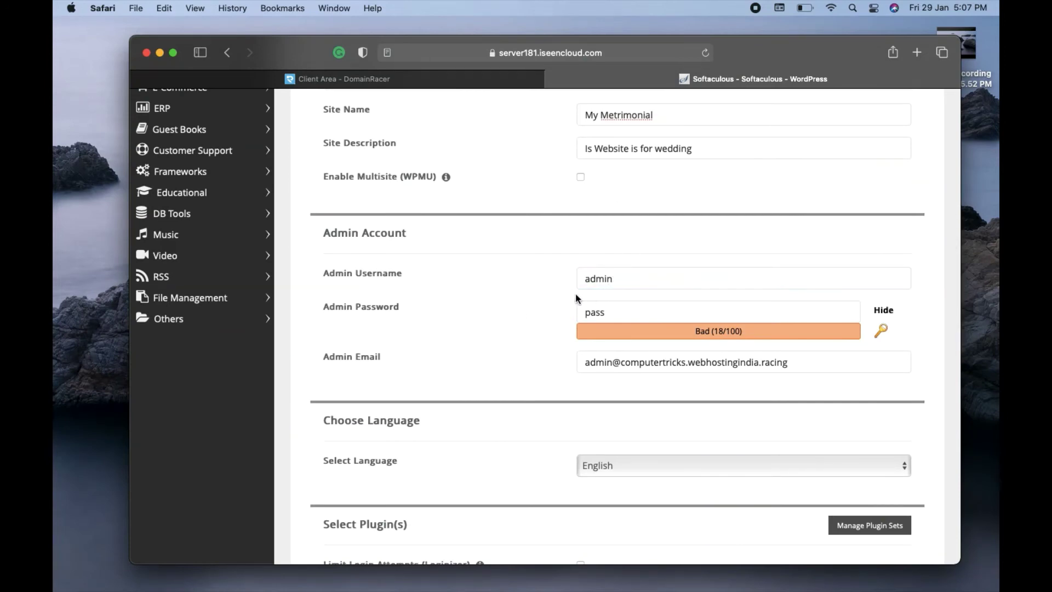
click(623, 313)
key(BackSpace)
key(BackSpace)
key(BackSpace)
key(BackSpace)
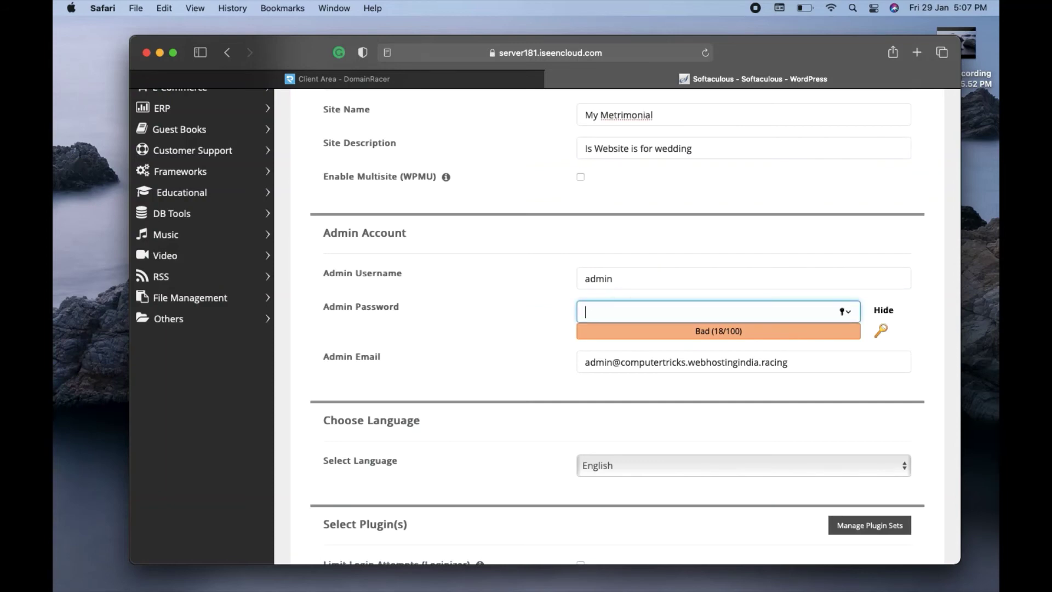
text(admin)
click(511, 279)
click(596, 280)
click(528, 258)
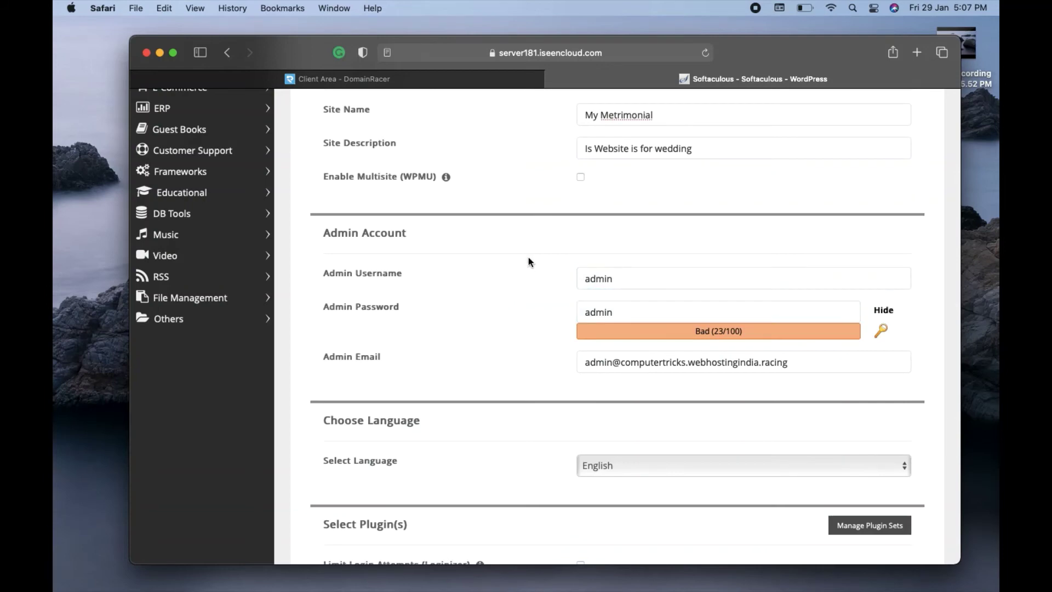
- Keep the default admin email and scroll down to the Select Theme thumbnails
scroll(529, 262, down, 2)
click(654, 309)
click(478, 342)
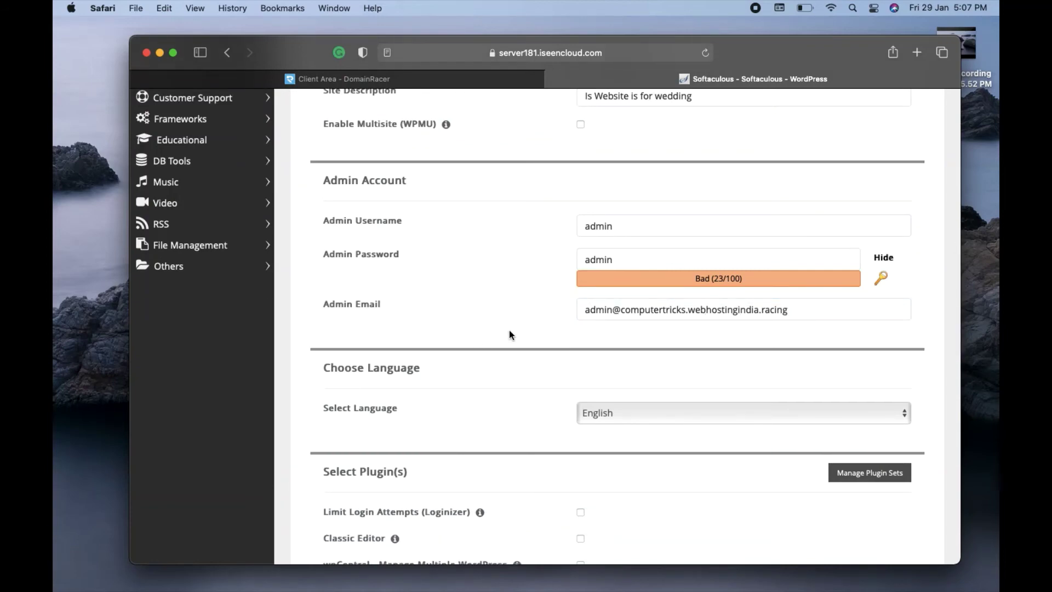
scroll(509, 335, down, 7)
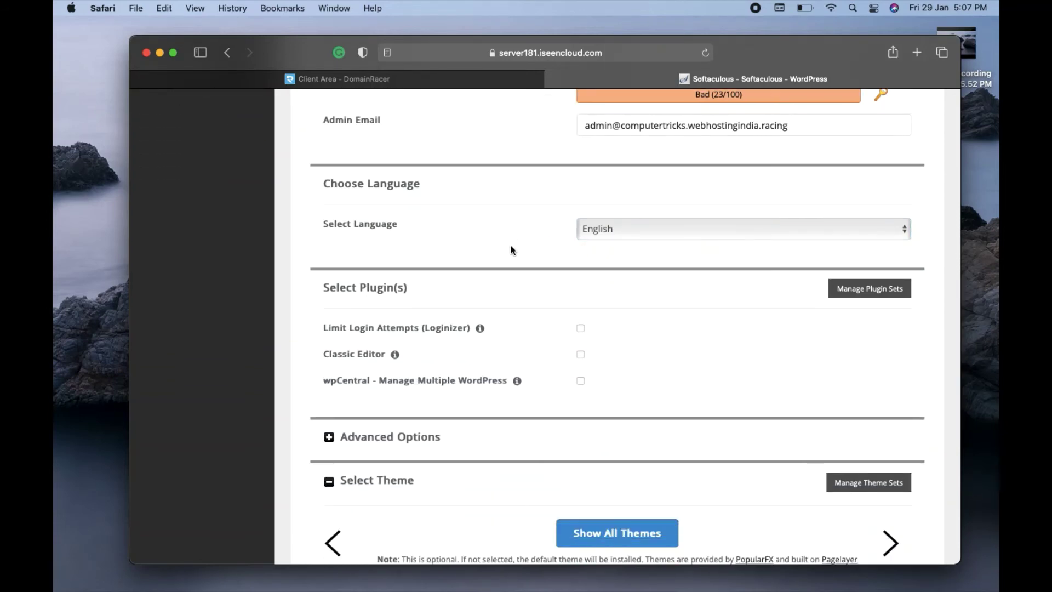
scroll(511, 250, down, 10)
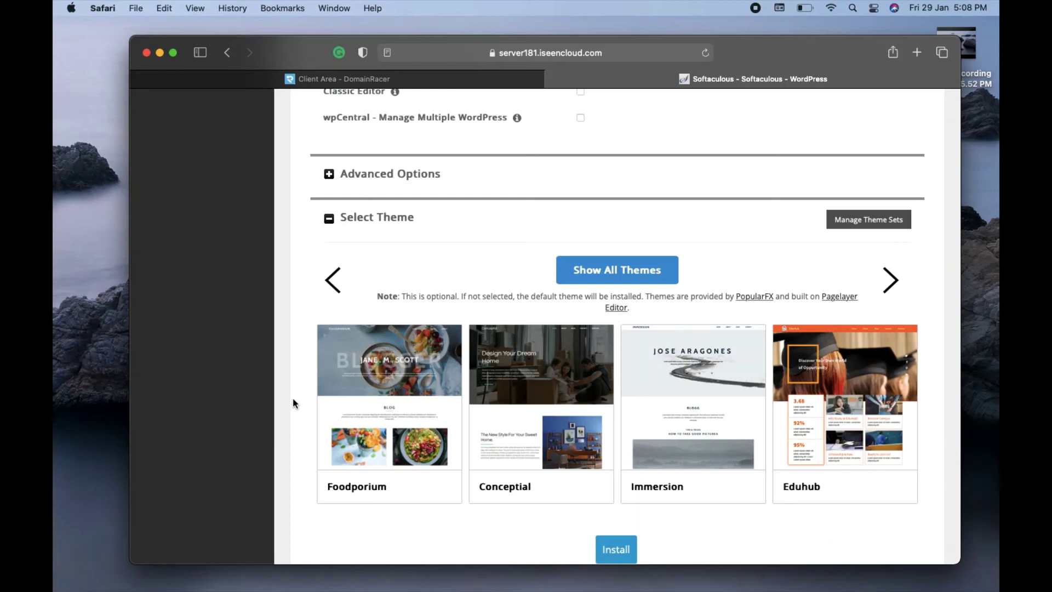
- Open the full theme catalogue and search it for 'me'
click(620, 279)
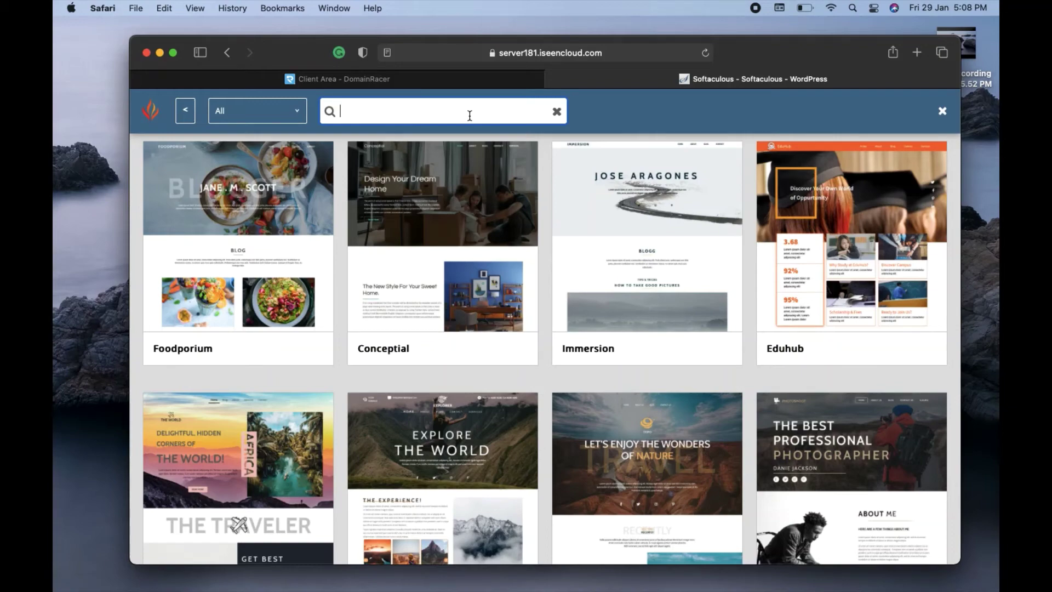
text(metr)
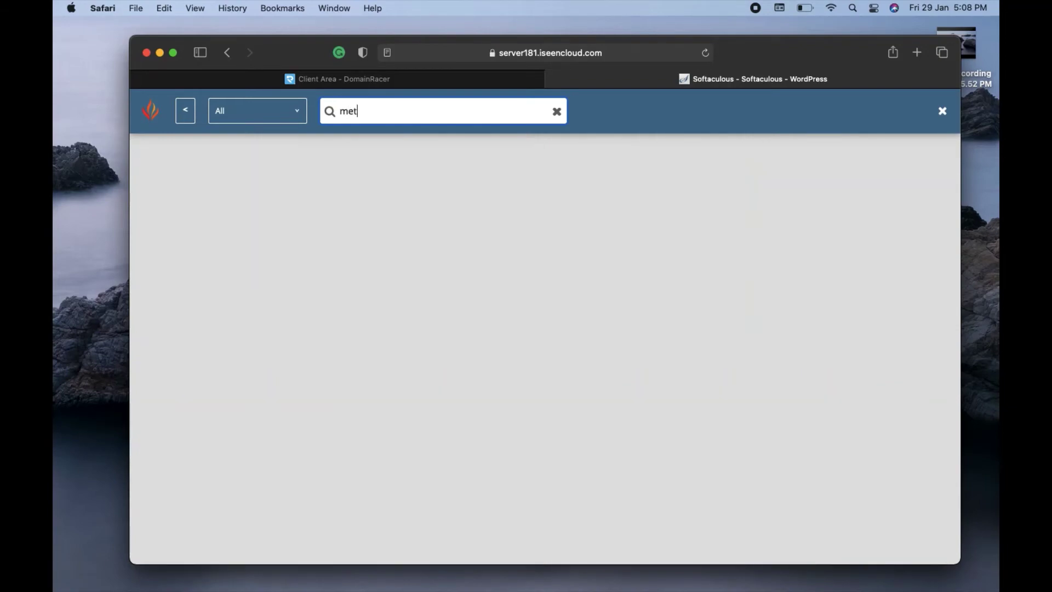
key(BackSpace)
key(BackSpace)
key(BackSpace)
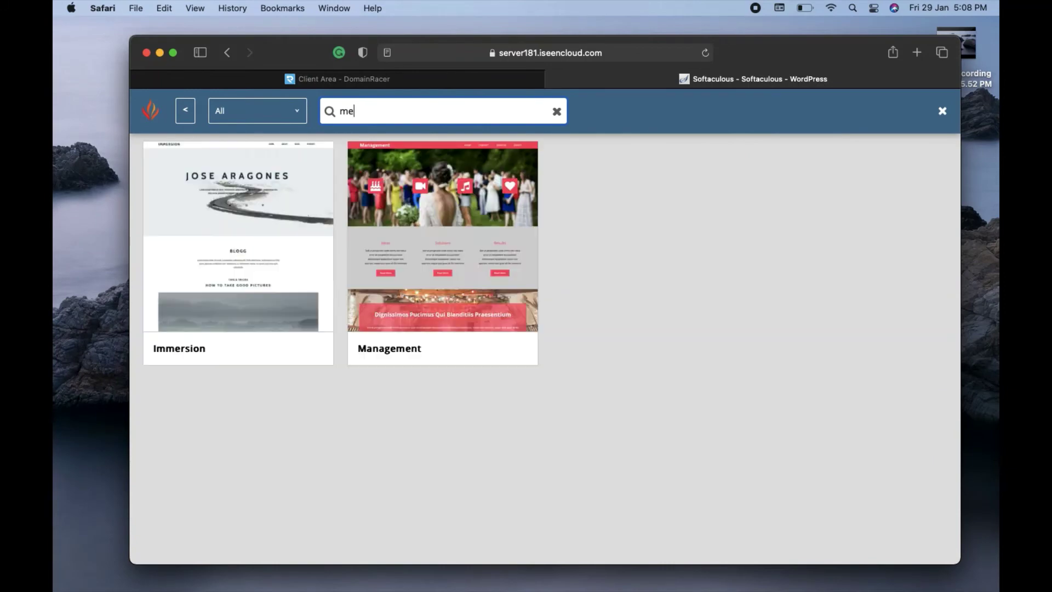
text(at)
text(r)
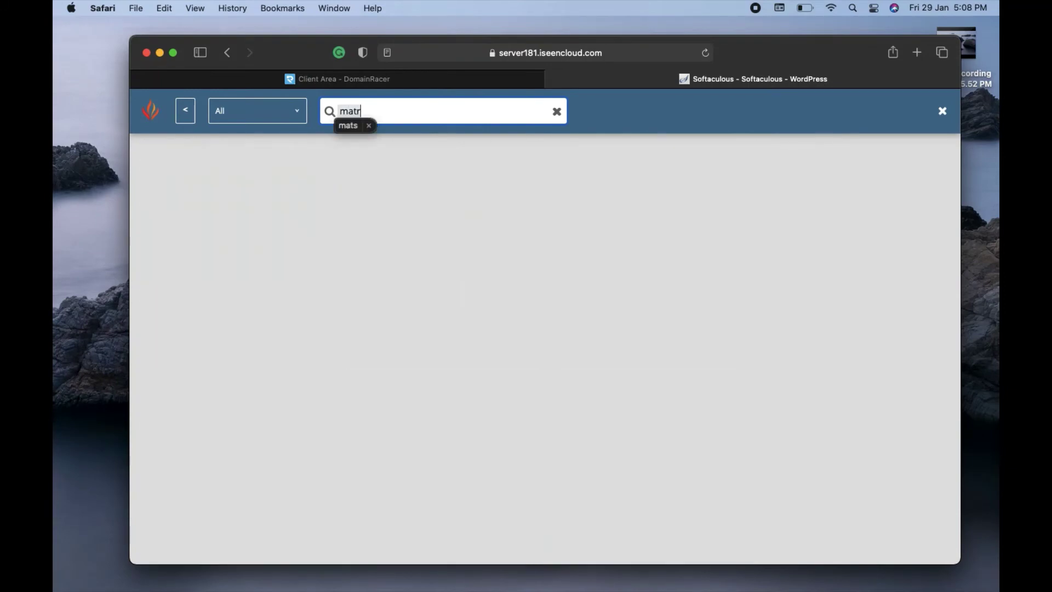
key(BackSpace)
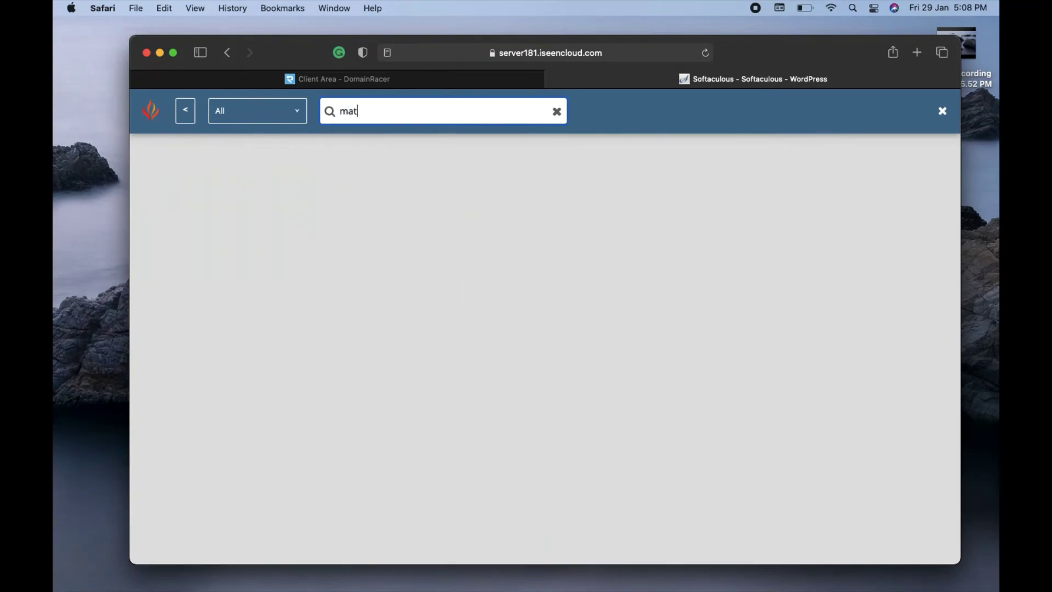
text(imo)
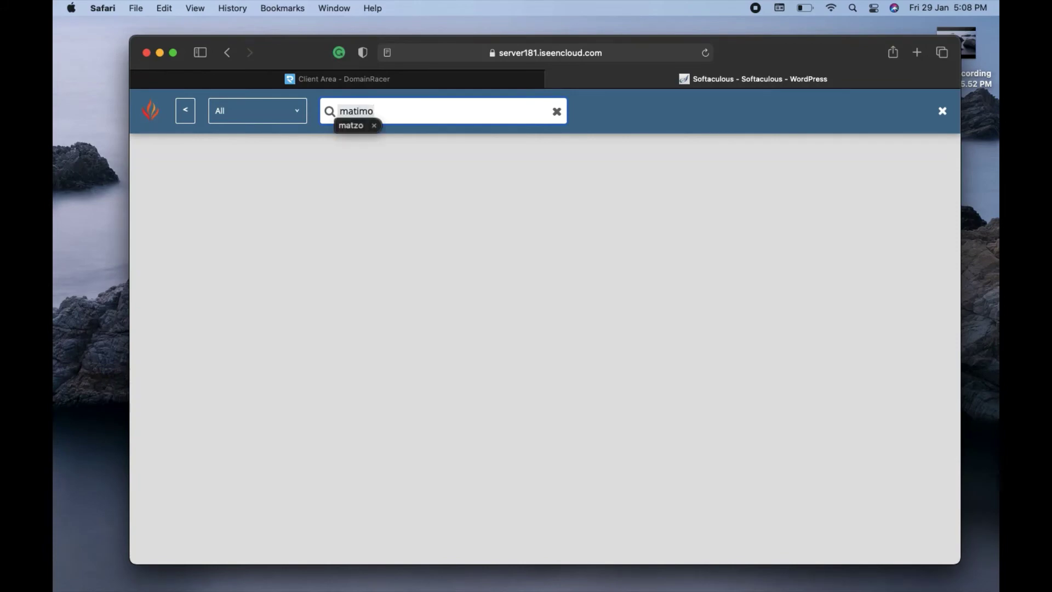
key(BackSpace)
key(BackSpace)
key(BackSpace)
key(BackSpace)
key(BackSpace)
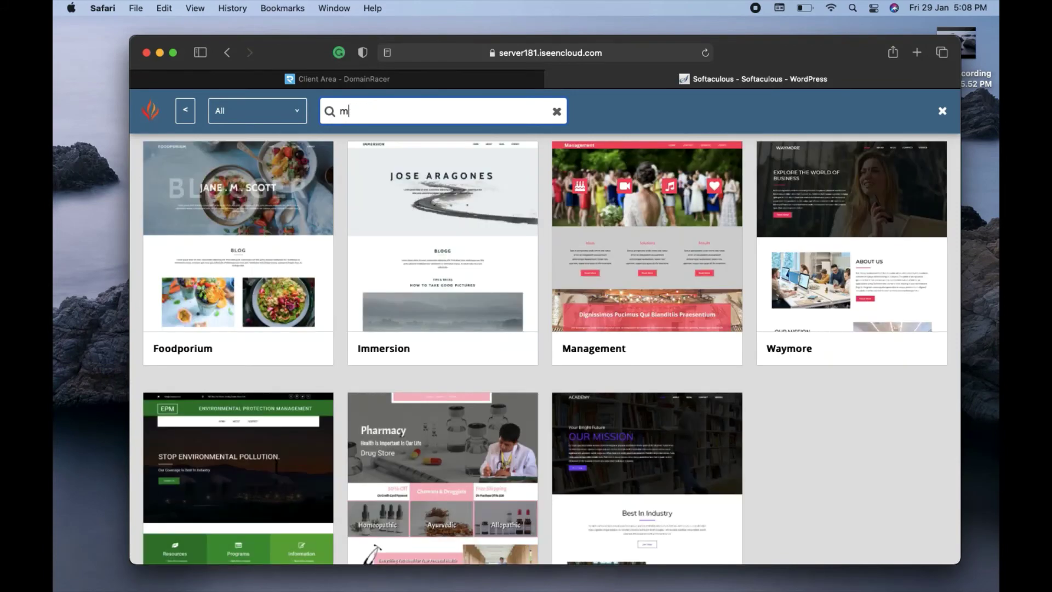
text(e)
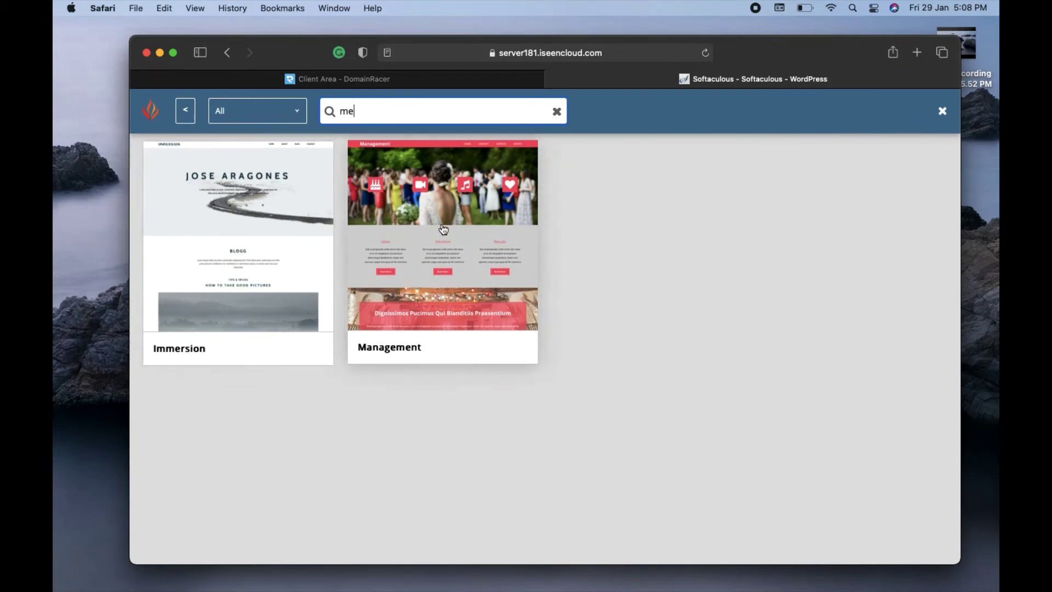
text(tr)
key(BackSpace)
key(BackSpace)
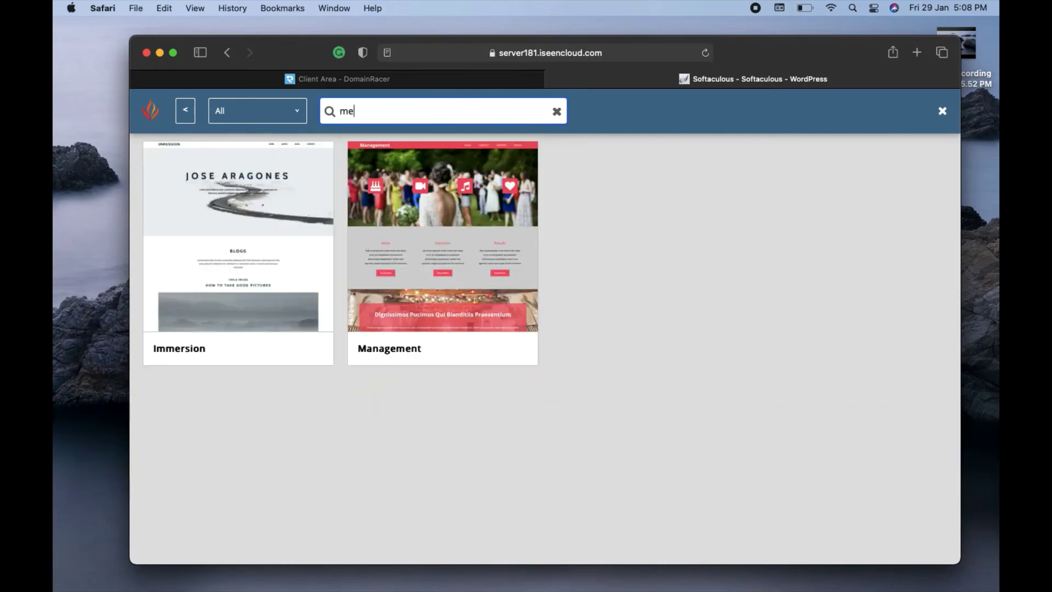
- Open the Management theme's details and look over its page previews
click(430, 217)
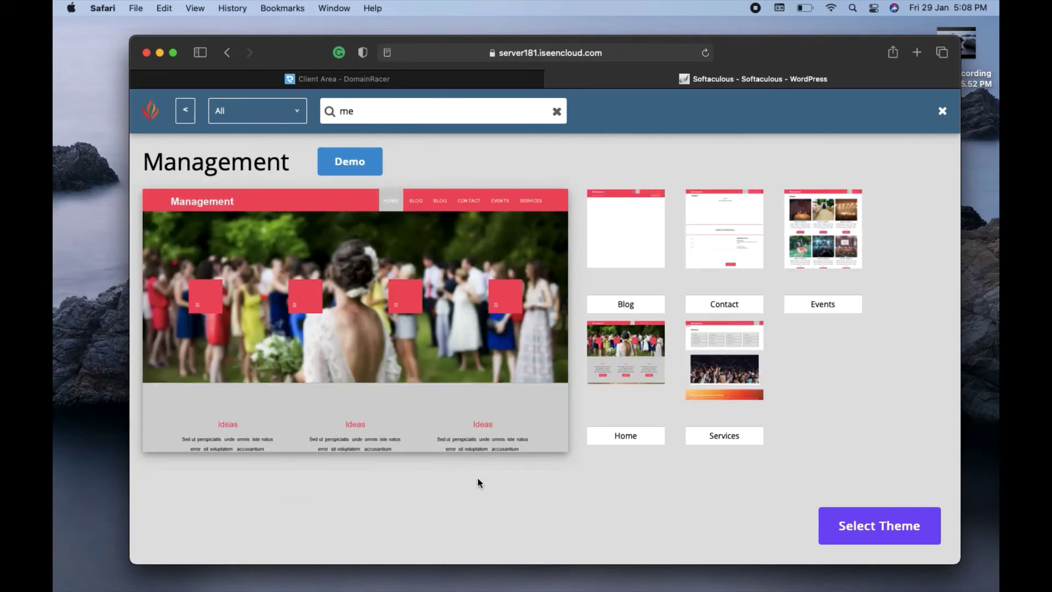
scroll(478, 483, down, 2)
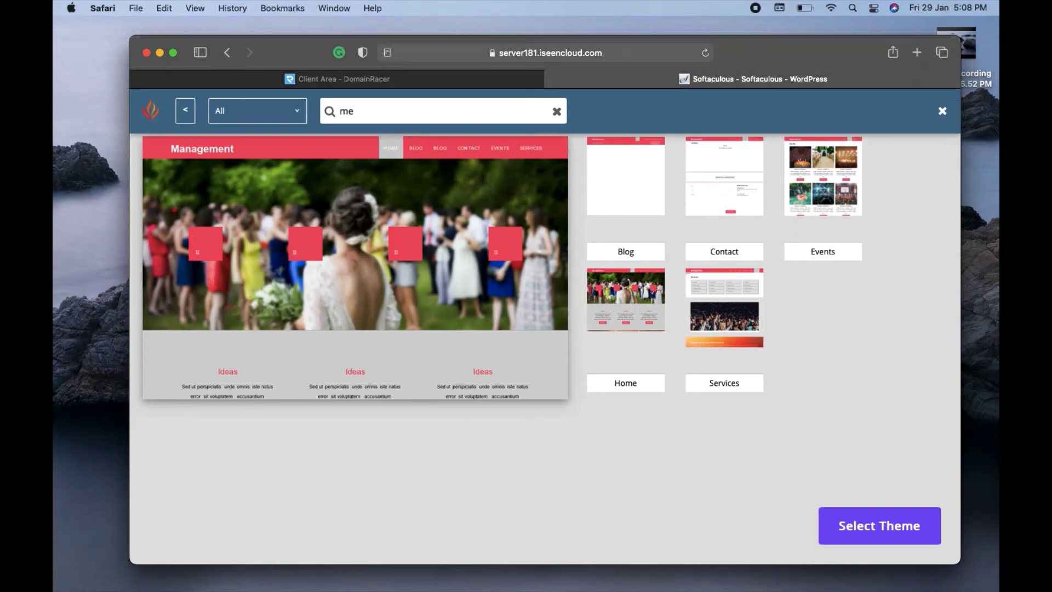
scroll(545, 285, up, 2)
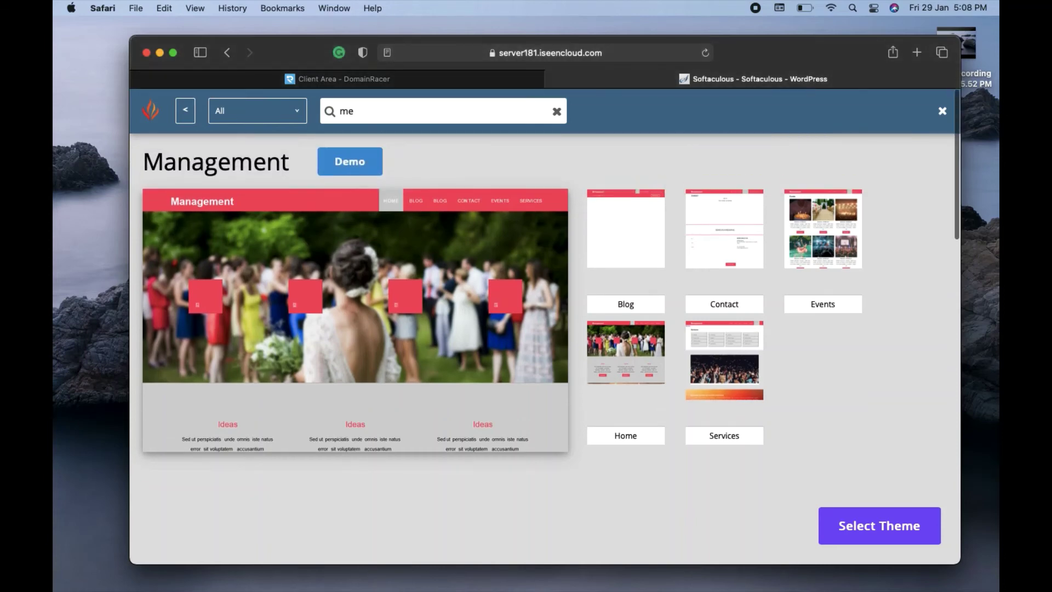
- Select the Management theme and launch the WordPress installation
click(888, 527)
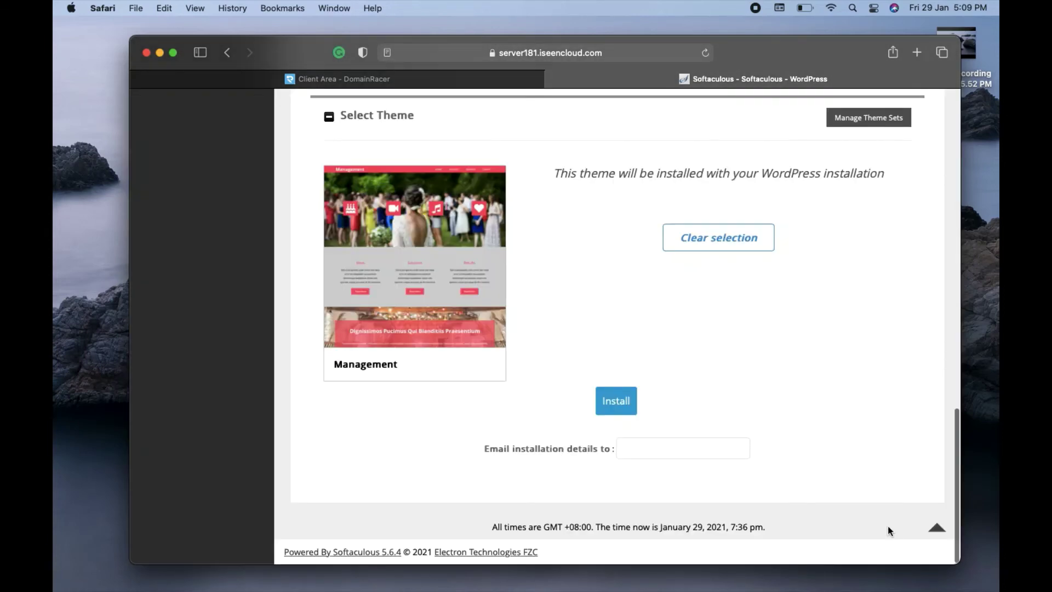
click(613, 403)
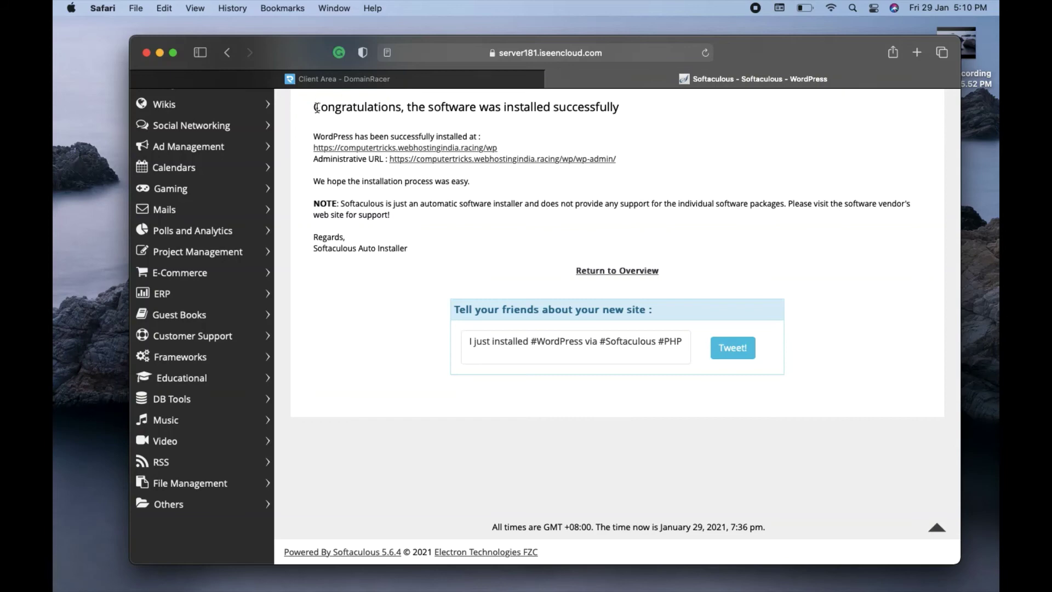
- Open the live My Metrimonial site in a new tab, then return to the success page
drag(317, 107, 640, 110)
click(640, 112)
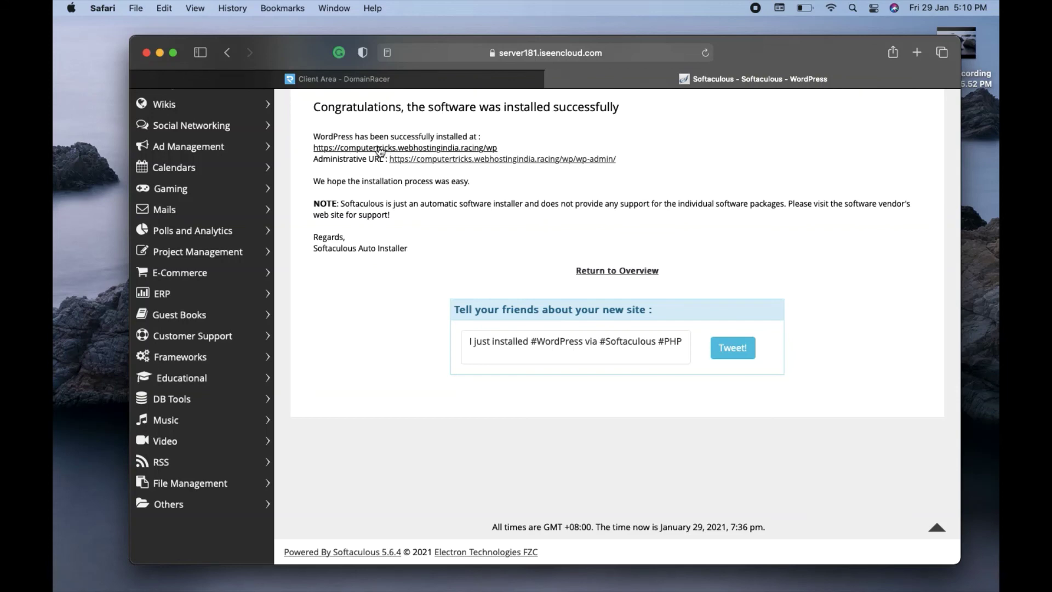
click(381, 149)
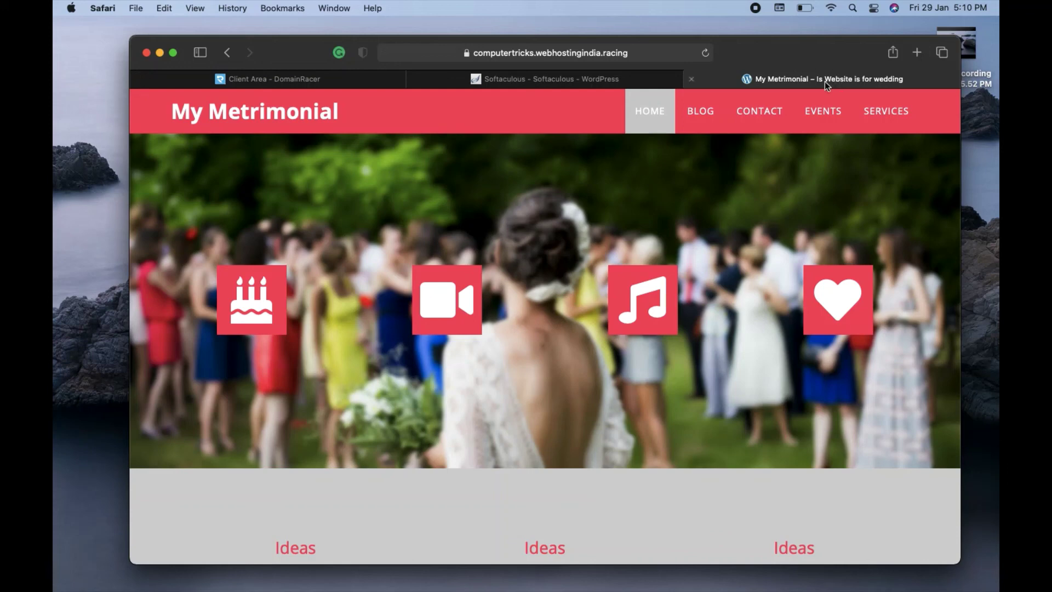
click(499, 80)
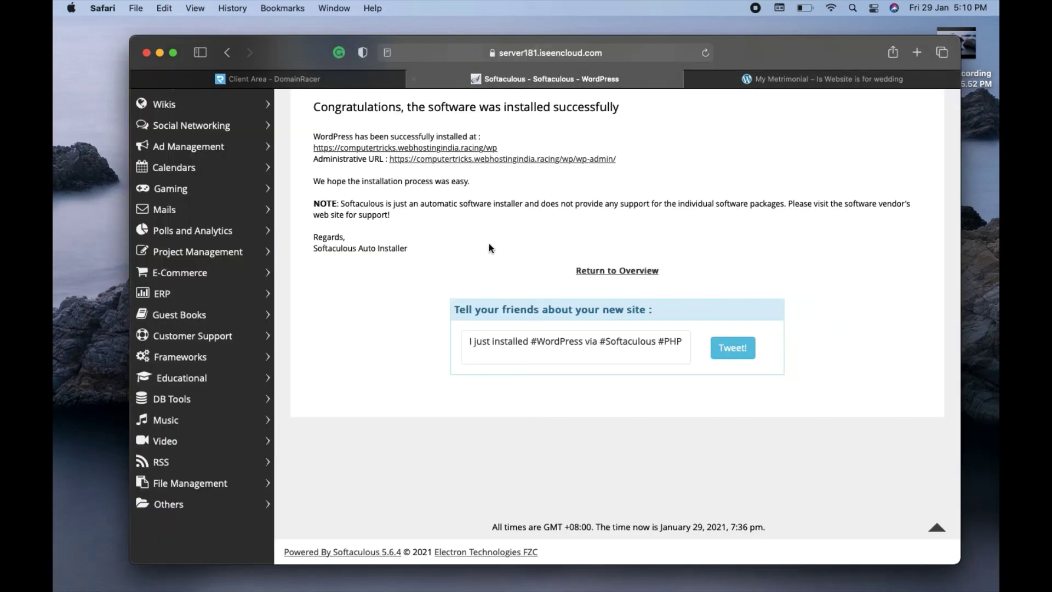
- Open the WordPress admin dashboard in a new tab, browse its sidebar, then return to Client Area
click(548, 162)
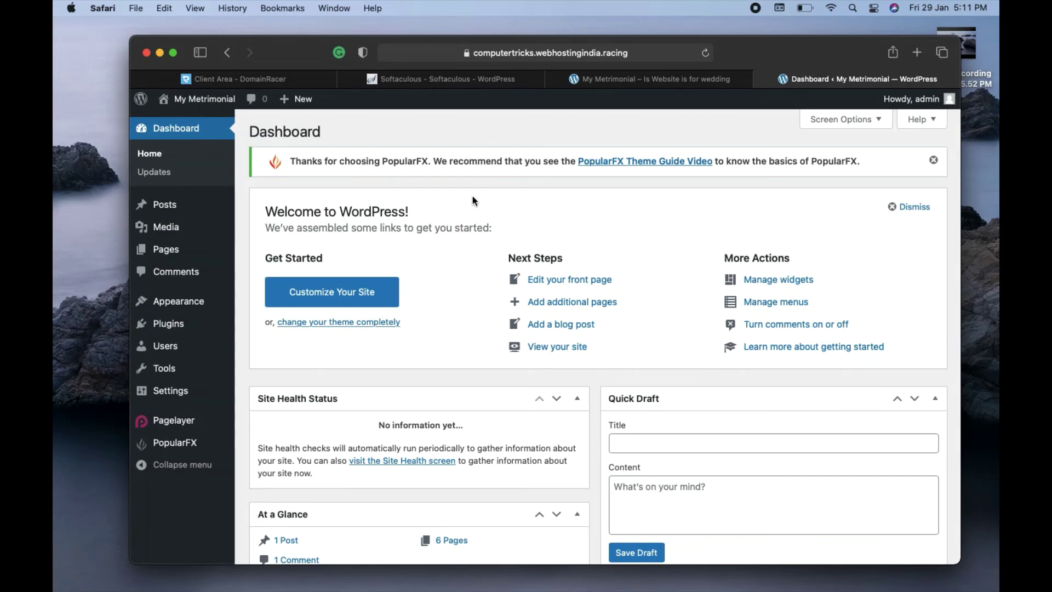
scroll(473, 200, down, 3)
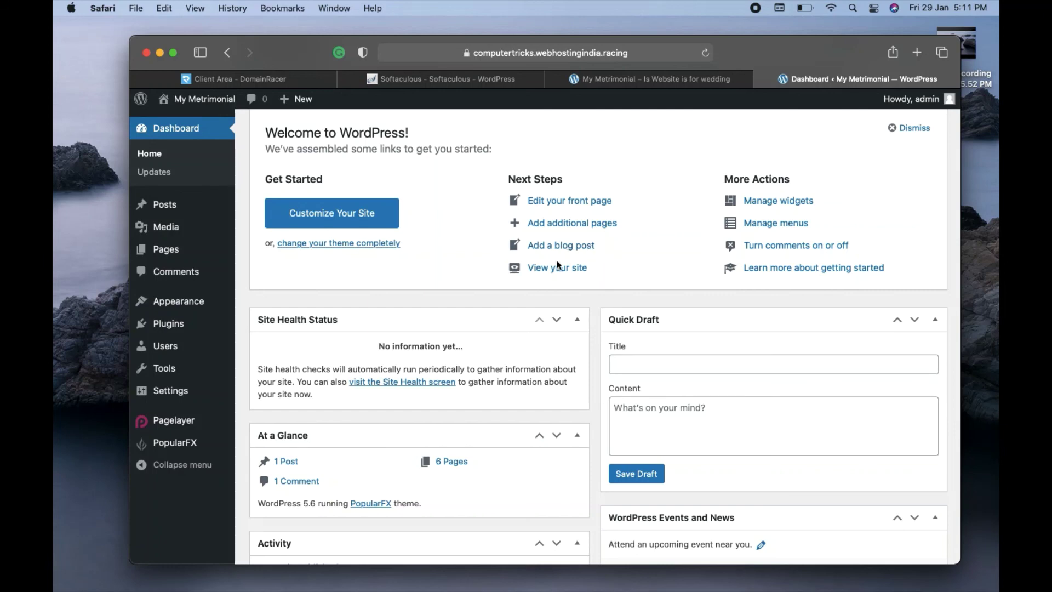
mouse_move(182, 324)
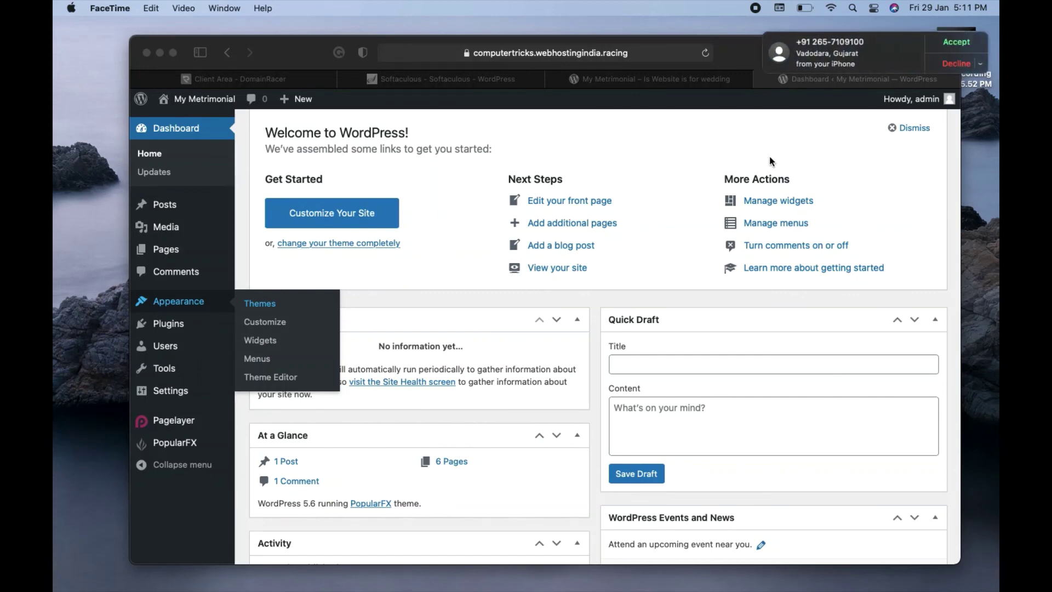
click(953, 66)
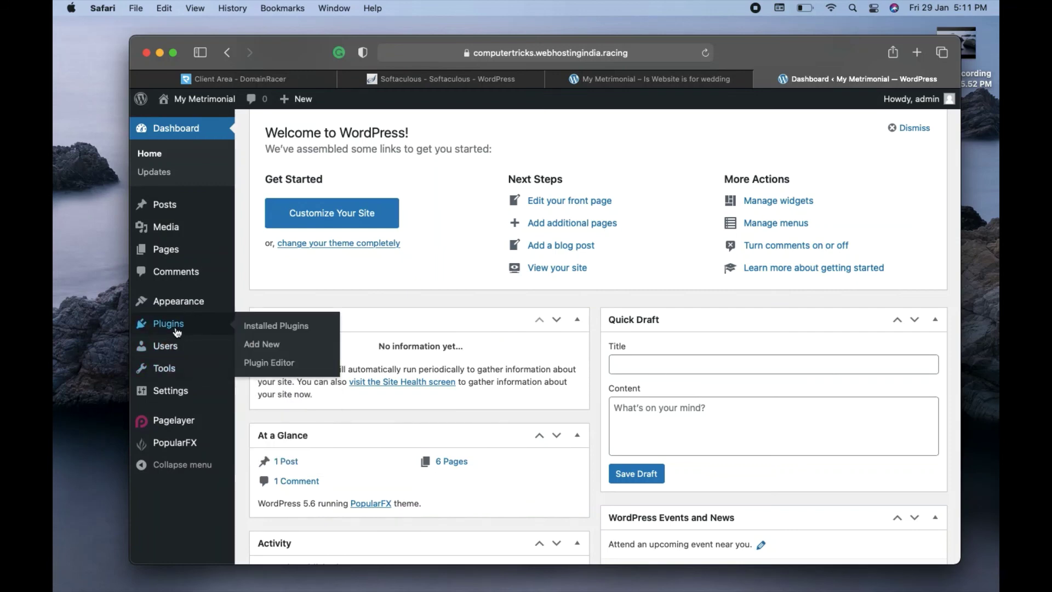
mouse_move(176, 239)
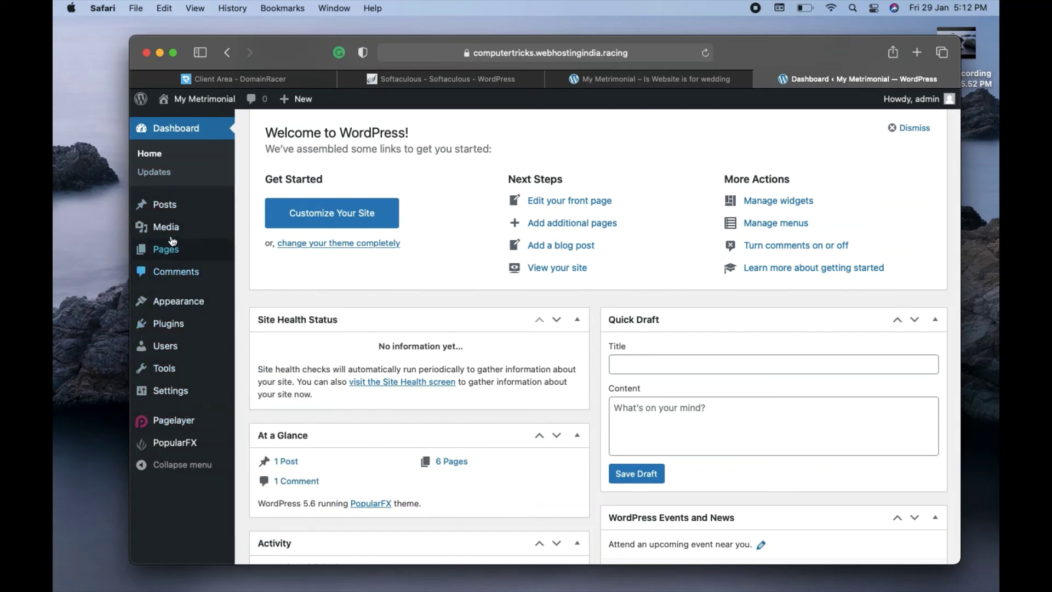
mouse_move(175, 204)
scroll(413, 304, down, 8)
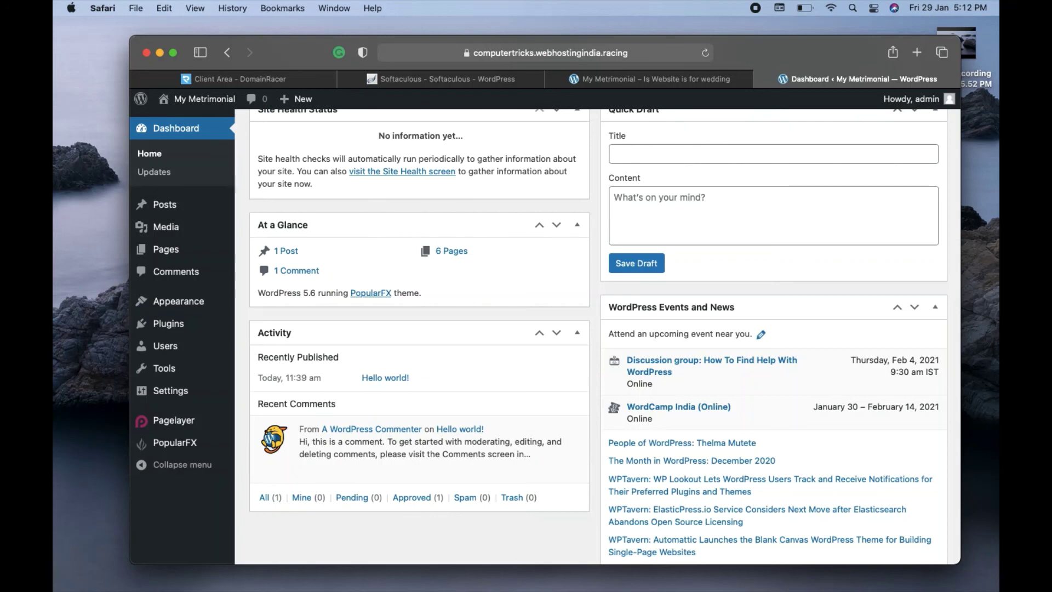
click(295, 80)
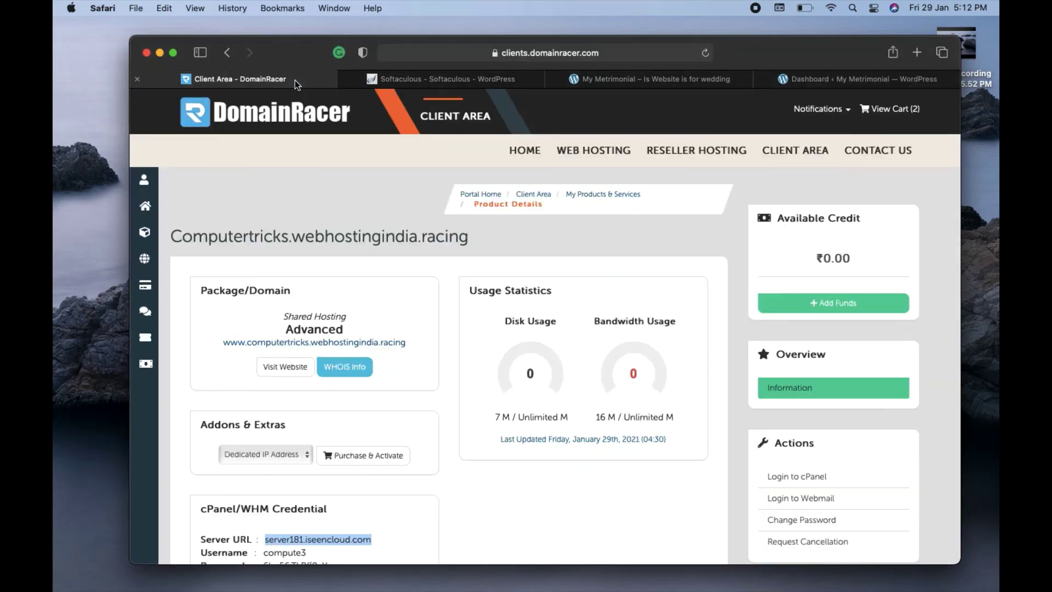